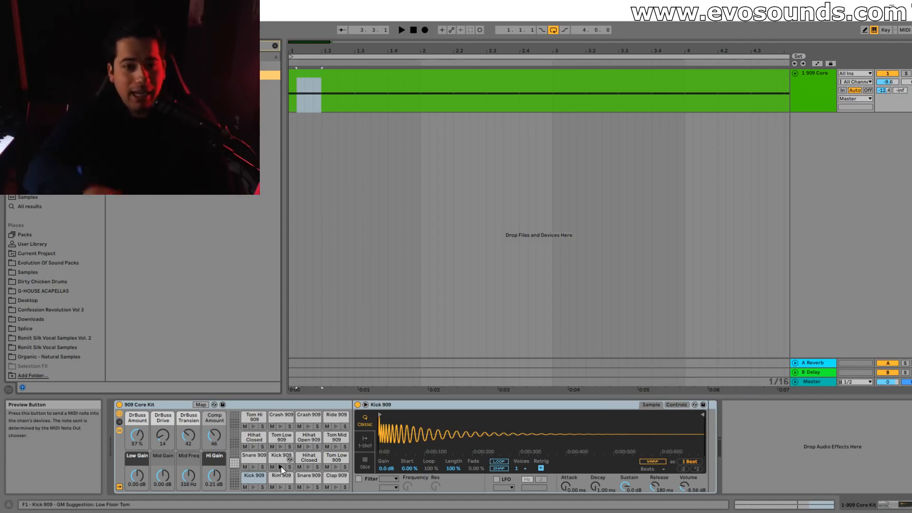
Set the 909 Core Kit track's volume to -6.7 dB while auditioning the kick.
click(354, 105)
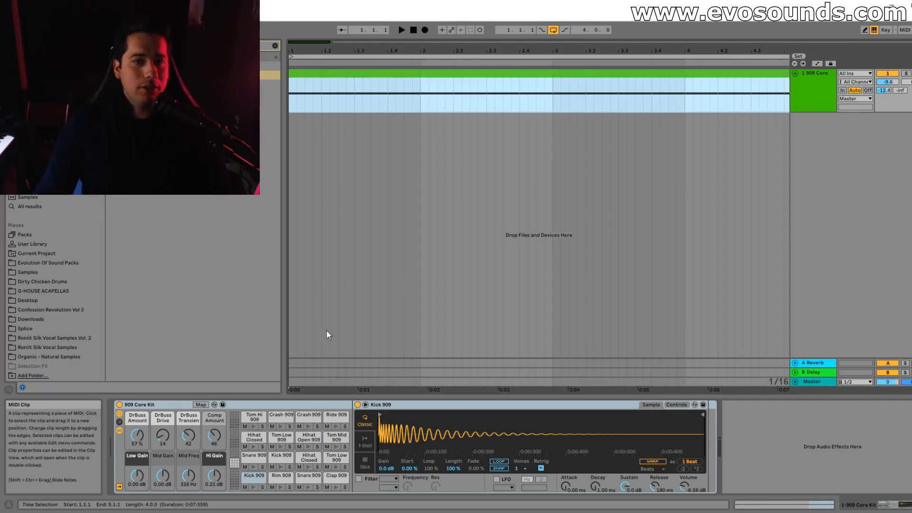
click(279, 467)
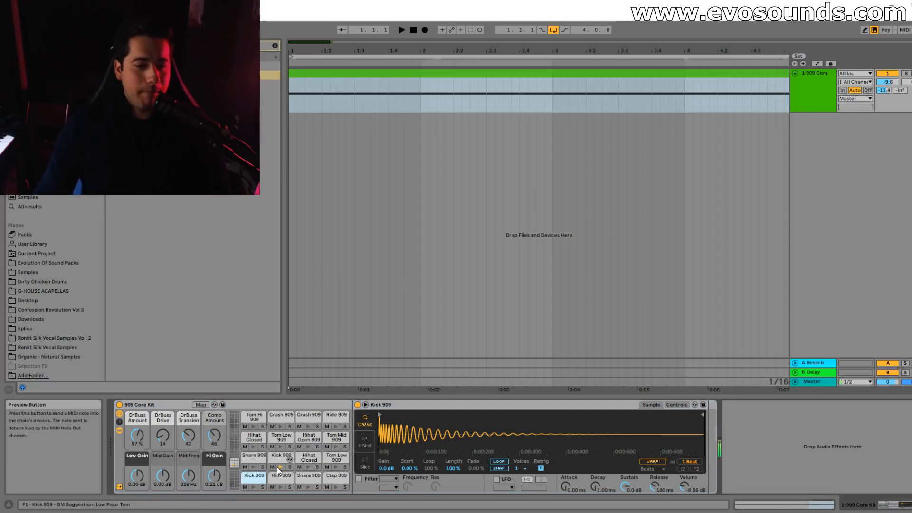
click(354, 73)
key(Tab)
key(space)
mouse_move(314, 276)
mouse_down()
mouse_move(313, 267)
mouse_move(323, 285)
mouse_up()
key(Tab)
key(space)
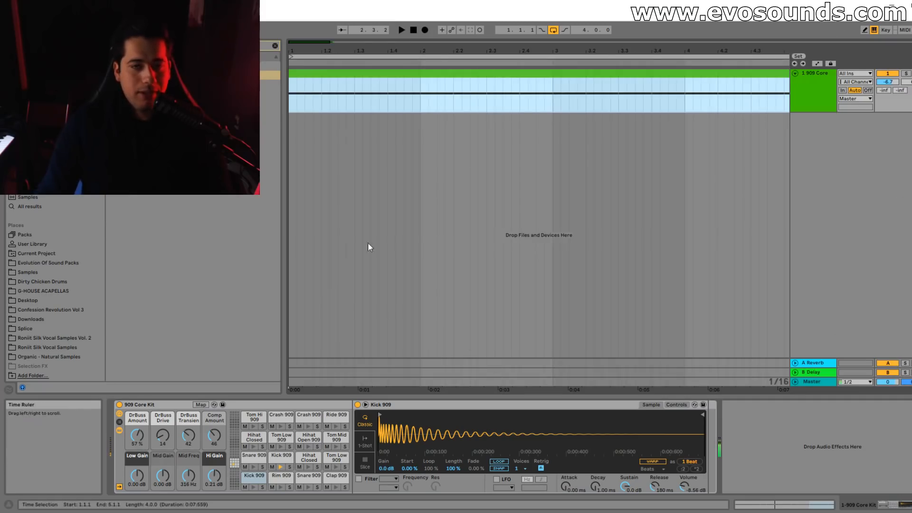
Add a Saturator after the first Kick 909, using Medium Curve with its drive at about 8.37 dB.
click(275, 45)
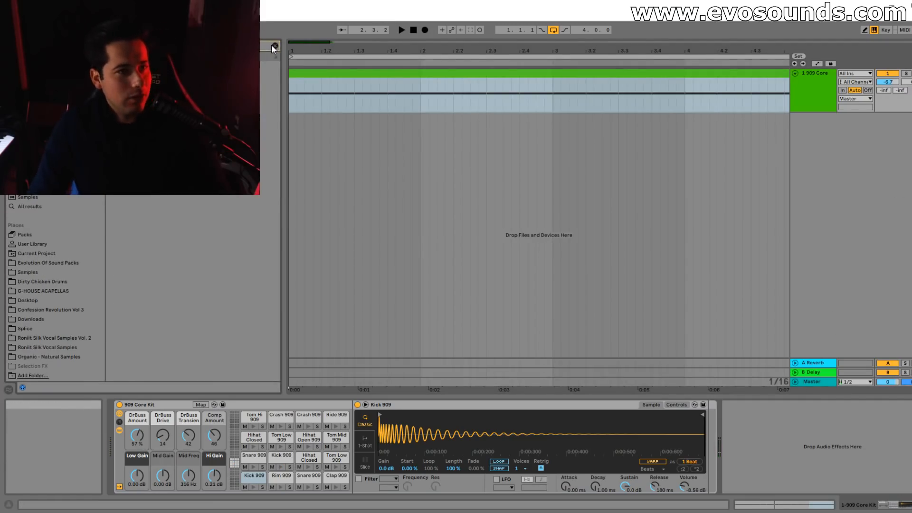
drag(719, 417, 708, 449)
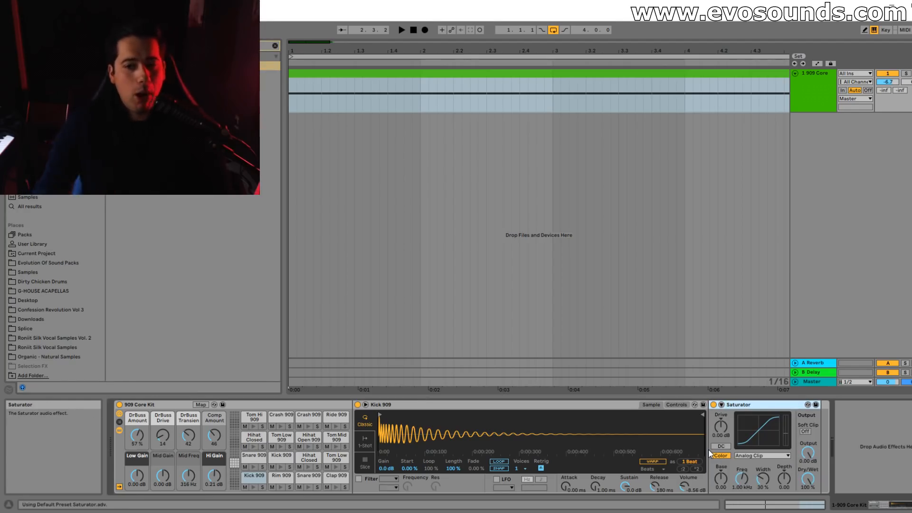
click(751, 456)
click(760, 473)
drag(720, 426, 720, 413)
key(space)
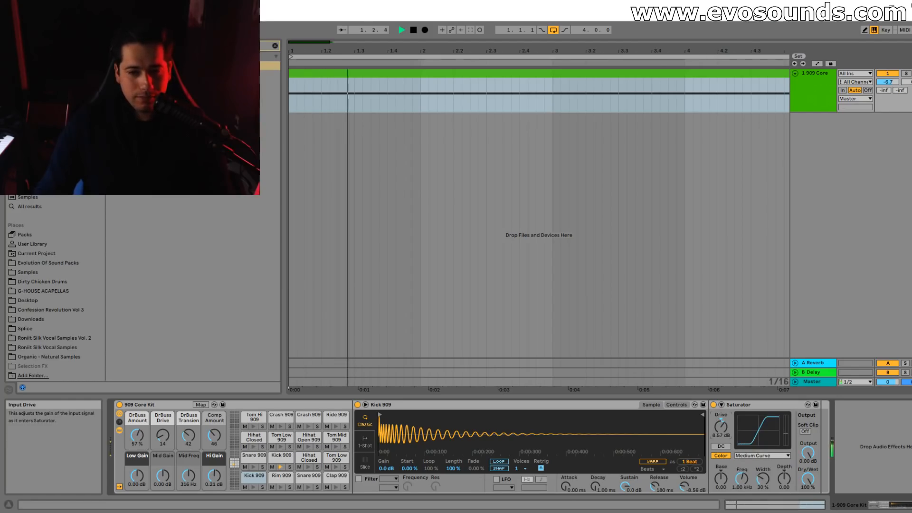
Compare the kick with the Saturator bypassed and enabled, and fine-tune the drive during playback.
click(713, 405)
click(713, 406)
drag(721, 426, 720, 419)
key(space)
Add a Saturator to the second Kick 909 pad, using Medium Curve with its drive at about 8.86 dB.
click(279, 462)
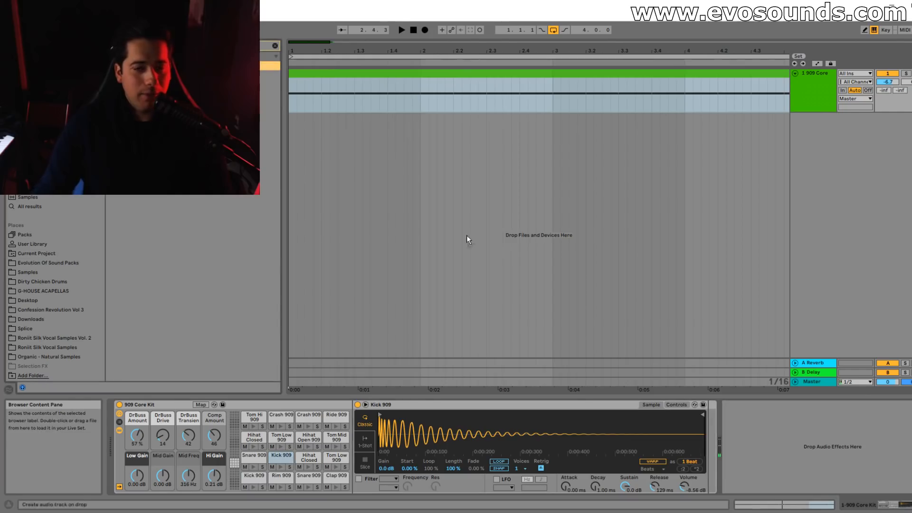
drag(705, 442, 720, 415)
key(space)
click(756, 456)
click(761, 475)
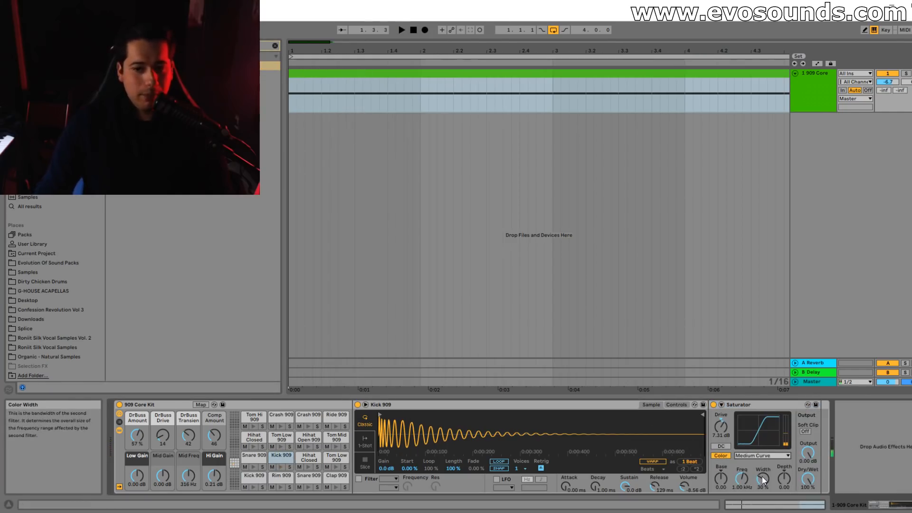
mouse_move(720, 426)
mouse_down()
mouse_move(721, 405)
mouse_move(721, 426)
mouse_up()
key(space)
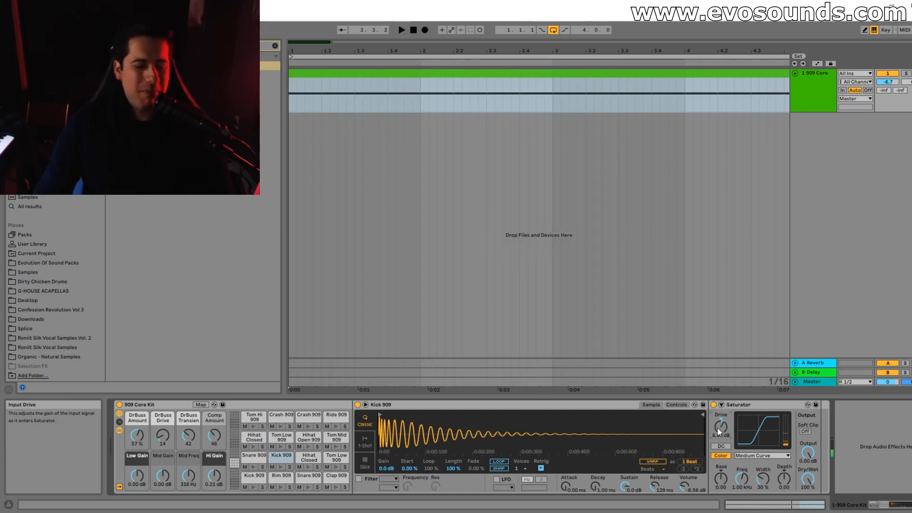
Transpose the second Kick 909 sample to -8 st while auditioning it.
key(space)
key(space)
click(676, 405)
click(657, 462)
key(space)
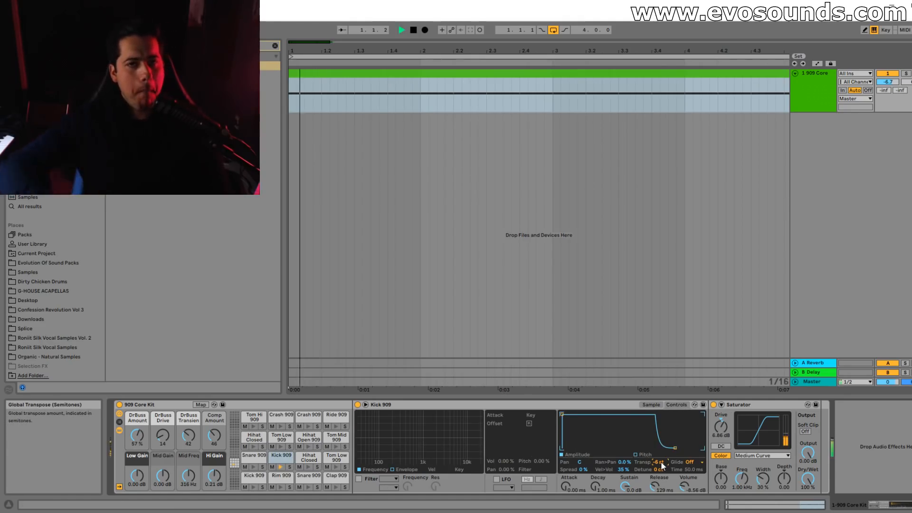
key(space)
key(space)
key(space)
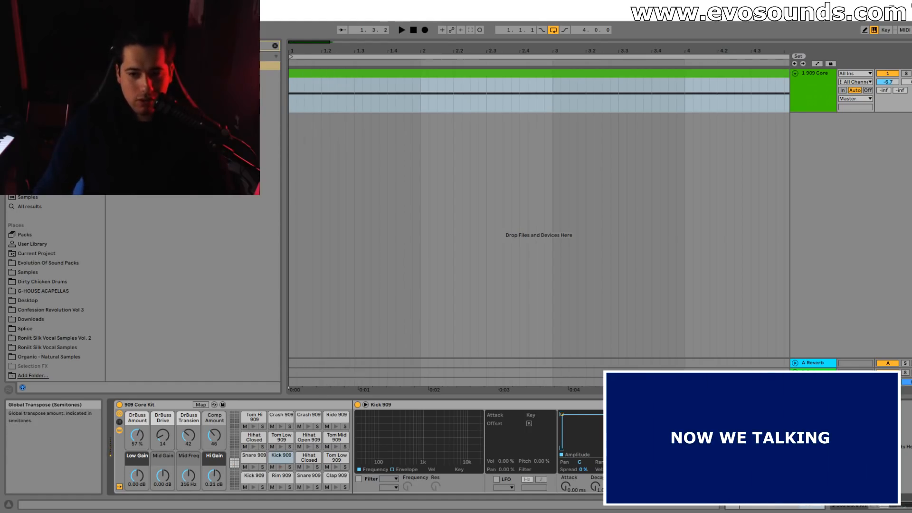
key(space)
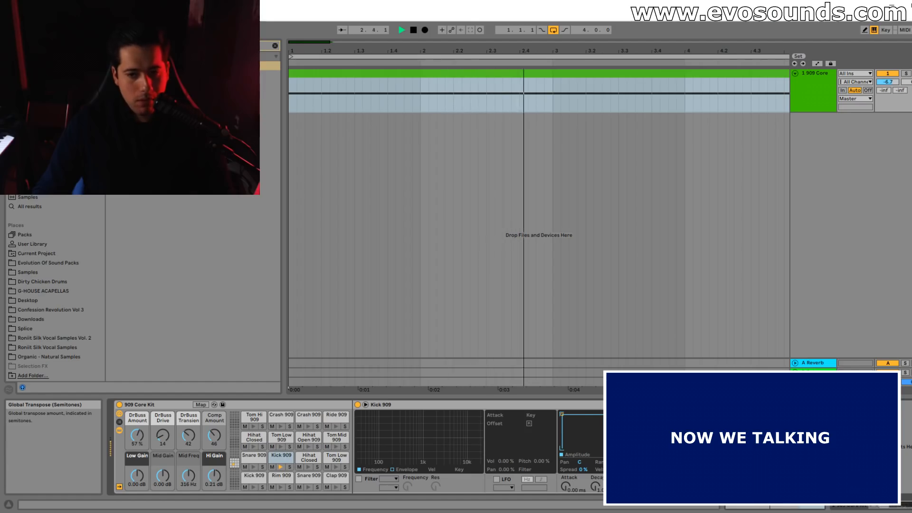
key(space)
Switch the Kick 909 sample to 1-Shot playback and move its end point to about 0.2 s.
click(651, 405)
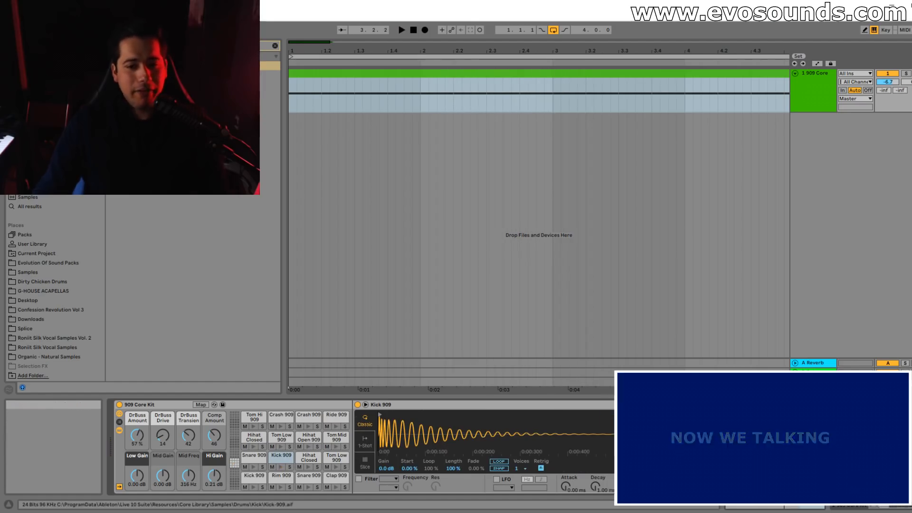
click(364, 442)
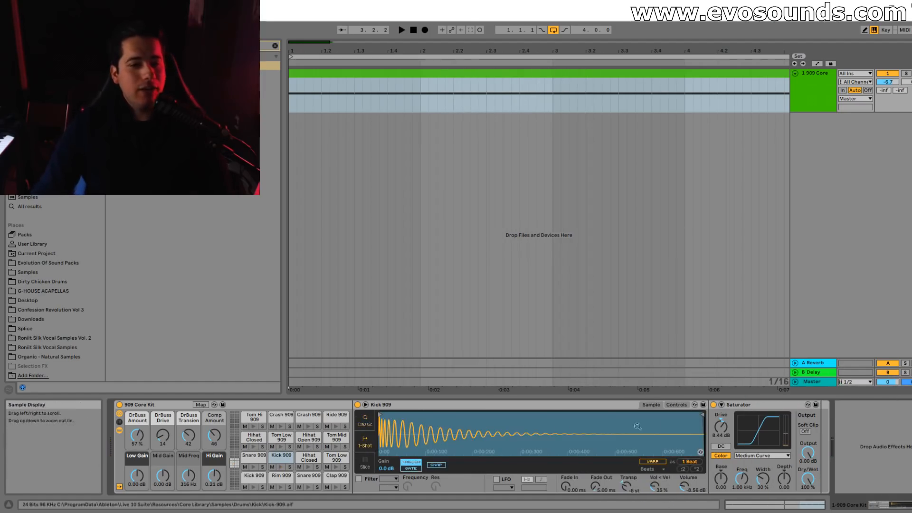
drag(702, 416, 480, 430)
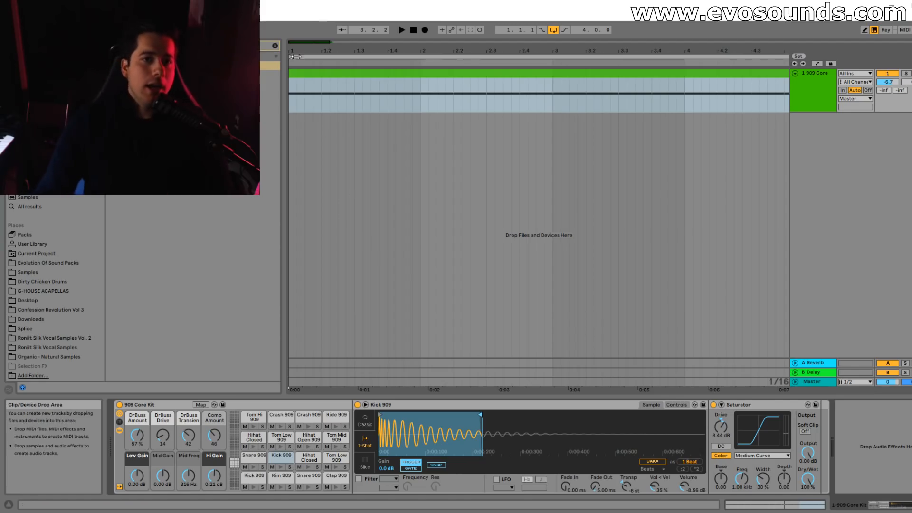
Mark the start of the MIDI clip from 1.1.1 to 1.1.2 as a time selection to gauge the kick's length.
drag(295, 57, 295, 97)
click(364, 101)
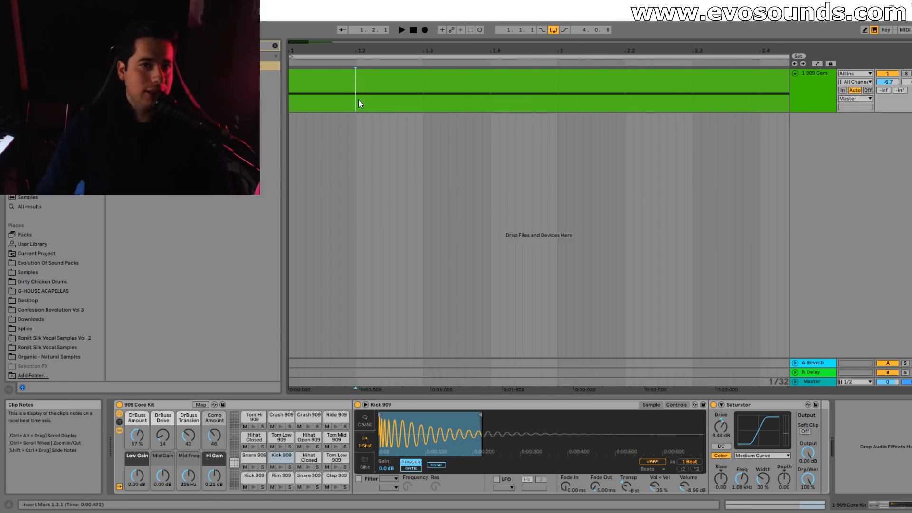
drag(359, 104, 419, 101)
drag(300, 105, 319, 108)
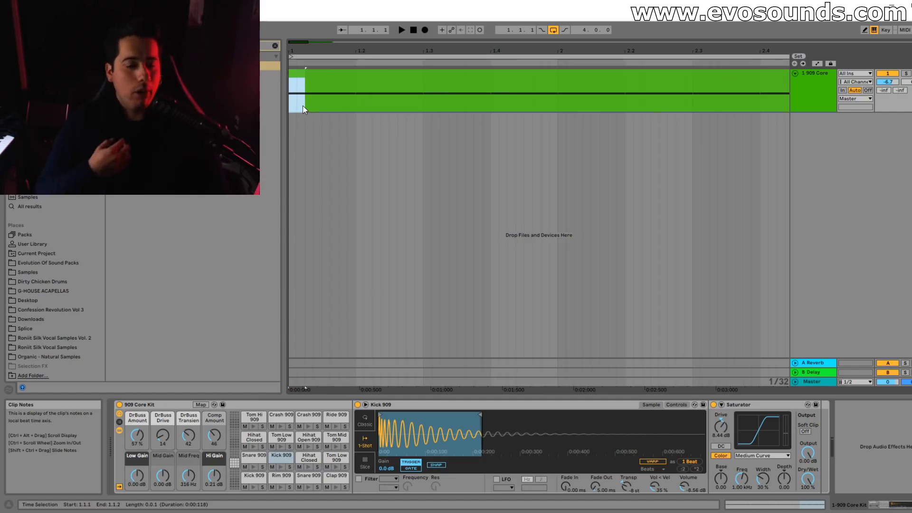
Shorten the Kick 909 sample's end point to about 120 ms and set its fade-out to 85.2 ms during playback.
drag(480, 417, 513, 421)
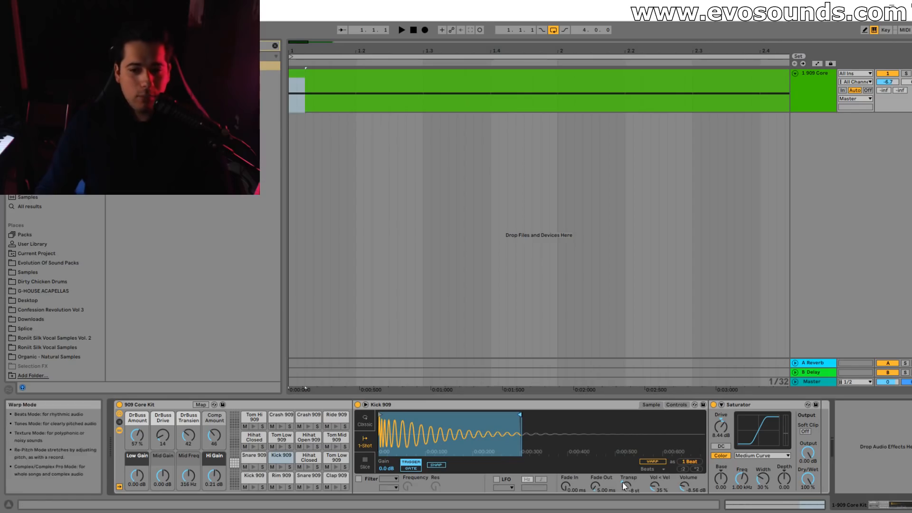
drag(593, 489, 593, 458)
key(space)
drag(521, 421, 445, 422)
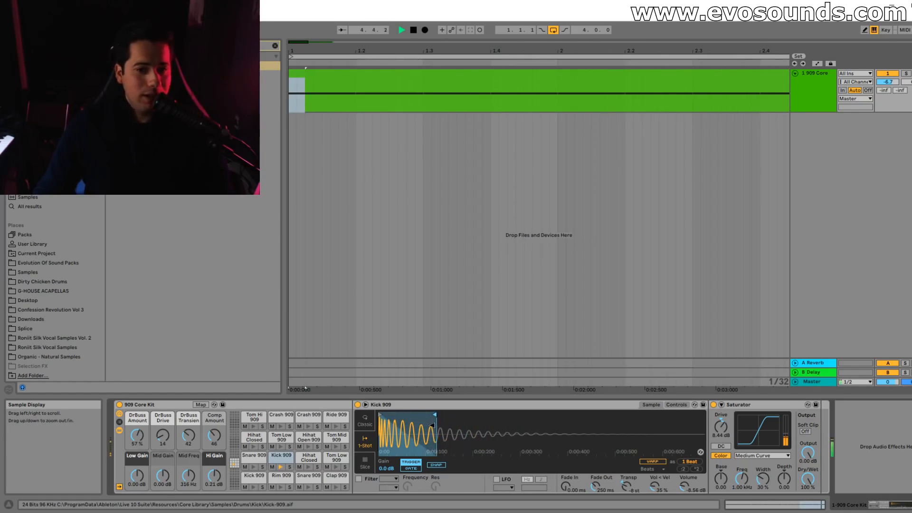
drag(603, 487, 603, 499)
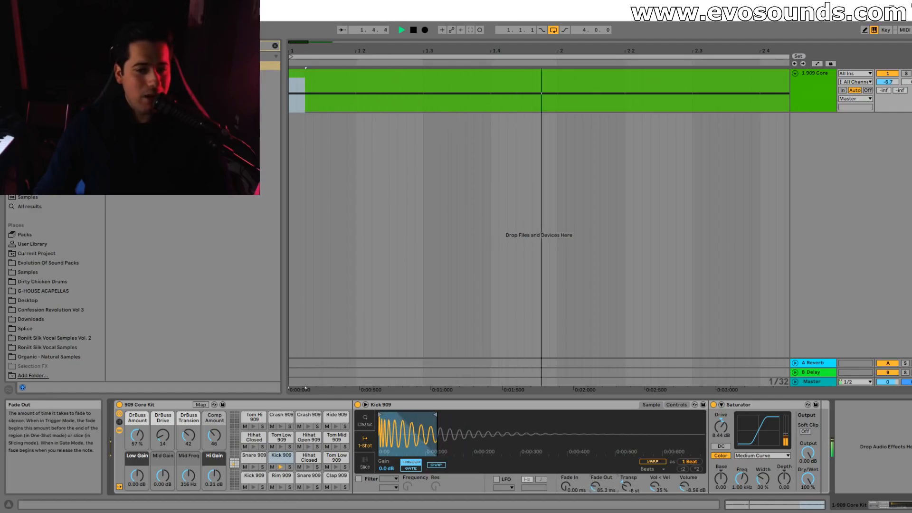
Lower the Saturator's drive to 6.19 dB and nudge the kick sample's end point slightly longer, auditioning in Session View.
key(space)
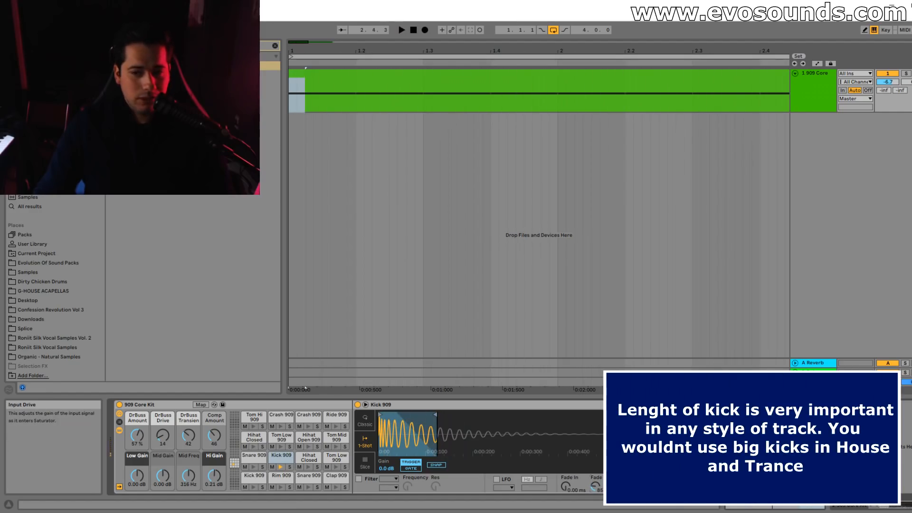
mouse_move(435, 416)
mouse_down()
mouse_move(446, 417)
mouse_move(438, 416)
mouse_up()
key(Tab)
key(space)
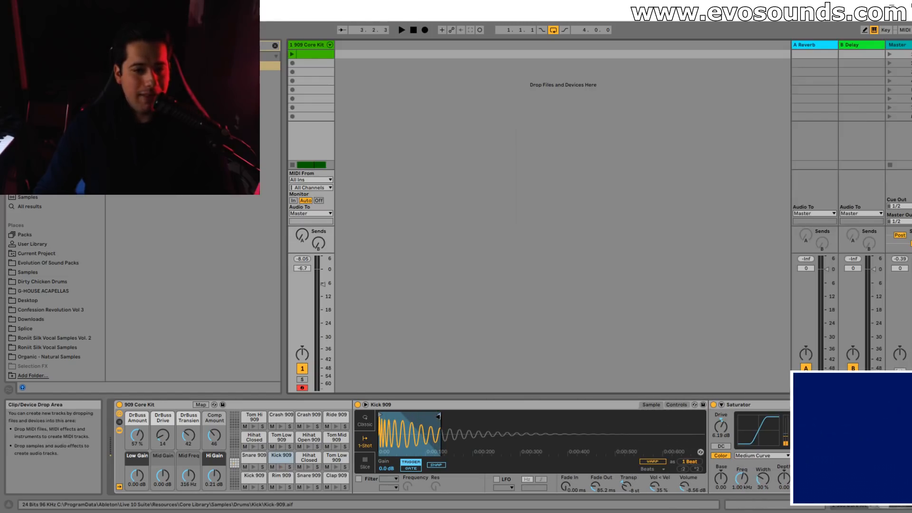
Set the Kick 909's transpose to -7 st and raise the track volume to -5.9 dB while listening.
click(671, 407)
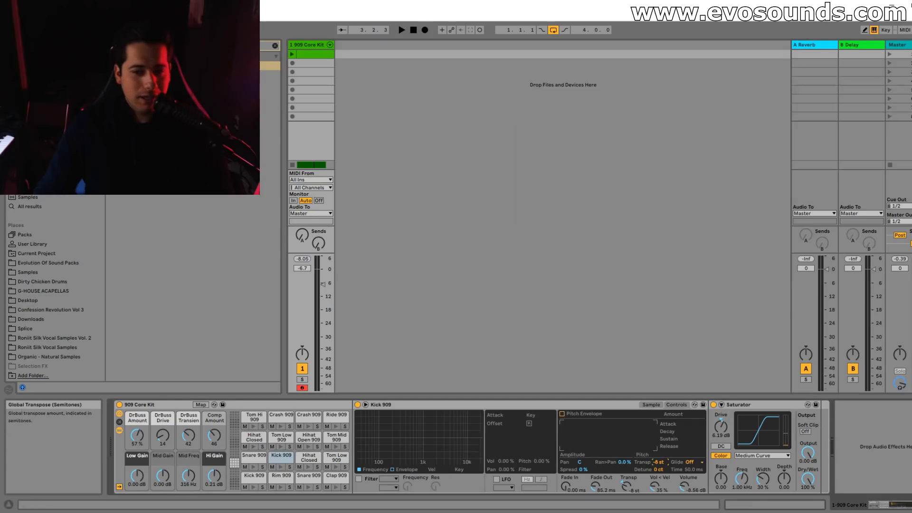
drag(658, 462, 658, 465)
key(space)
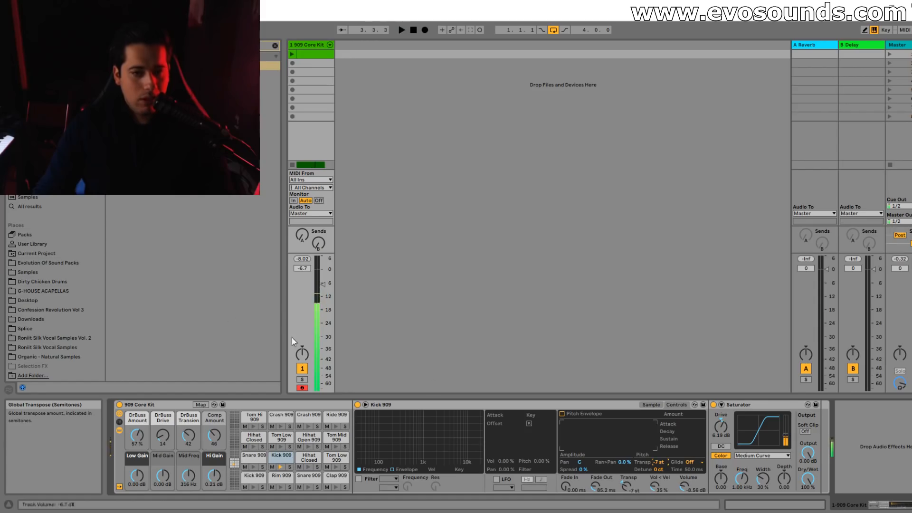
key(space)
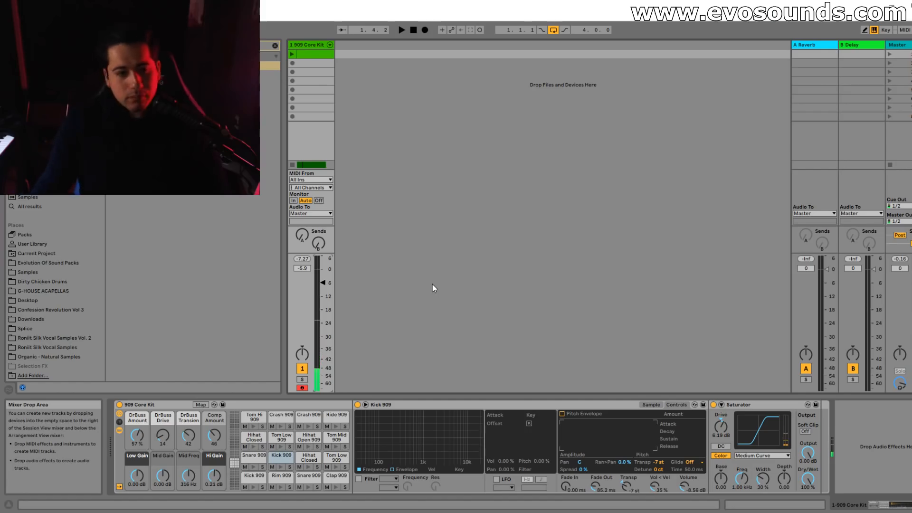
Find the Audio Effect Rack among the audio effects and add it after the Saturator.
click(276, 46)
scroll(150, 197, down, 2)
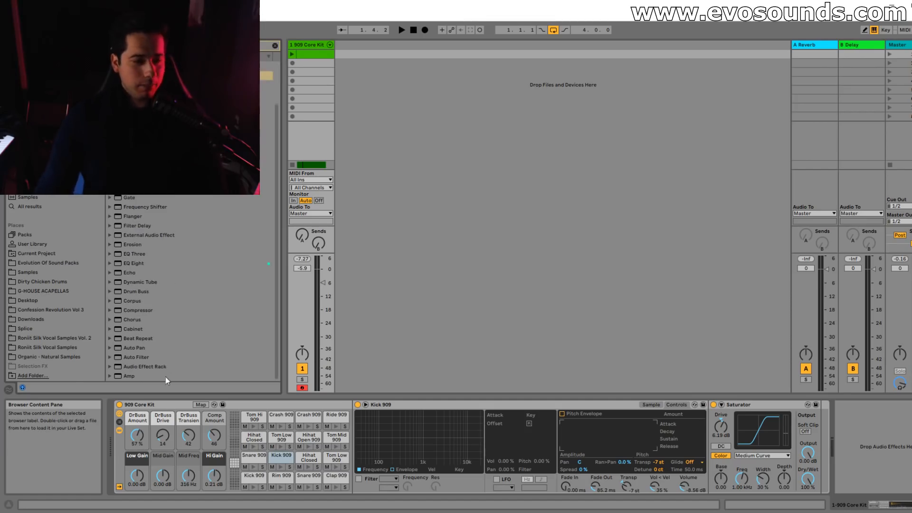
drag(142, 367, 848, 449)
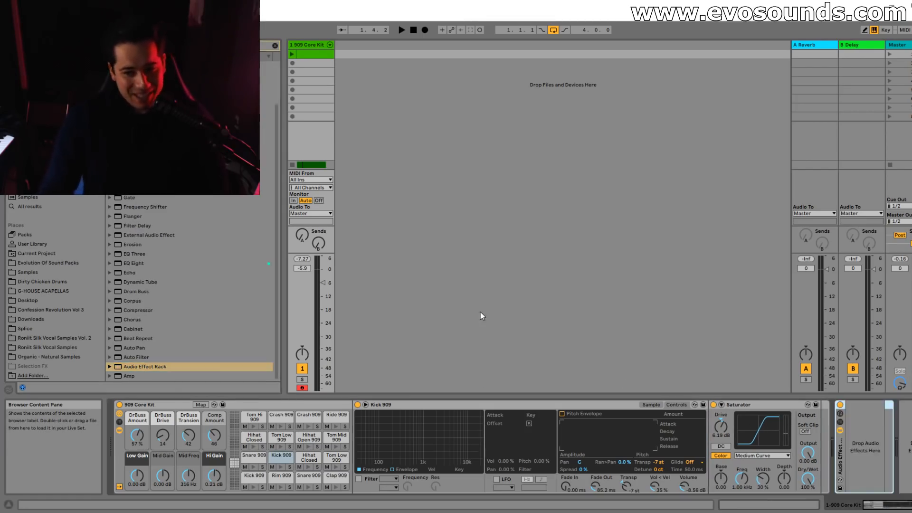
Load a Utility into the Audio Effect Rack and create a second chain in its chain list.
click(274, 46)
click(274, 46)
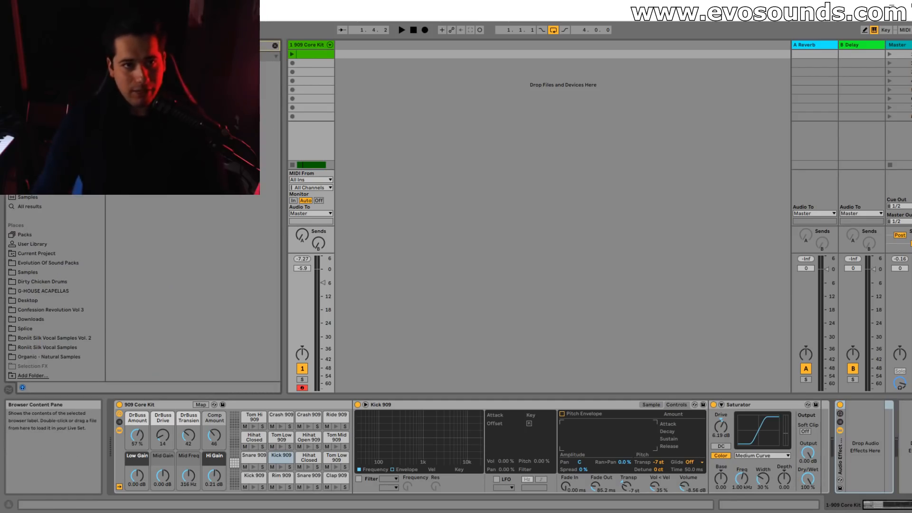
click(841, 430)
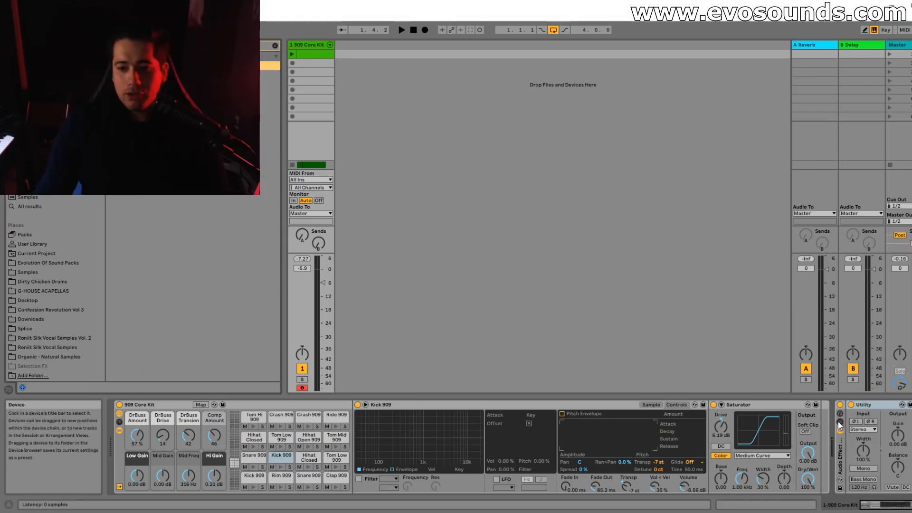
drag(891, 468, 891, 469)
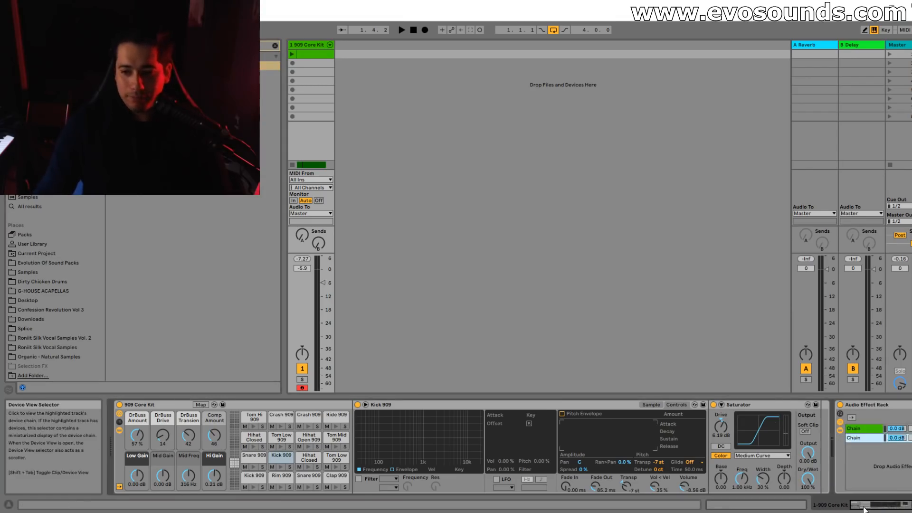
Rename the rack's two chains DRY and DARK LORD.
drag(881, 503, 896, 504)
click(713, 429)
key(ctrl+r)
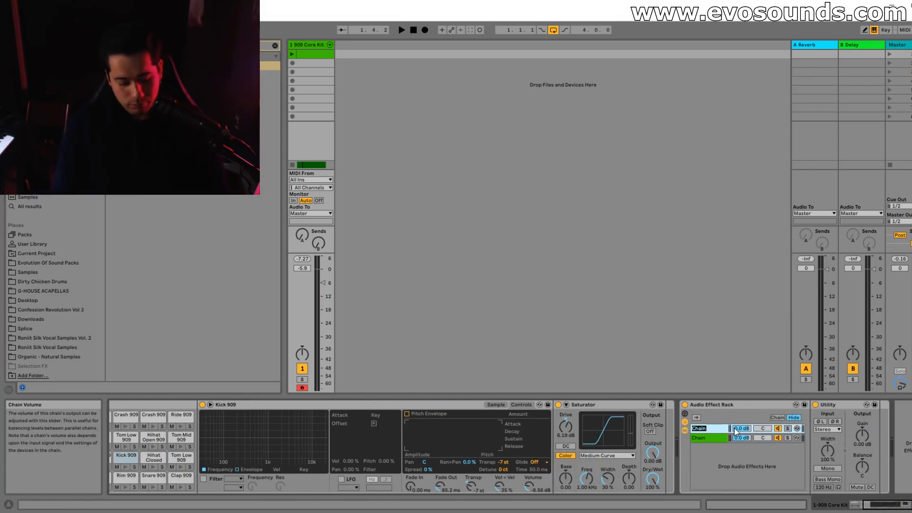
click(705, 438)
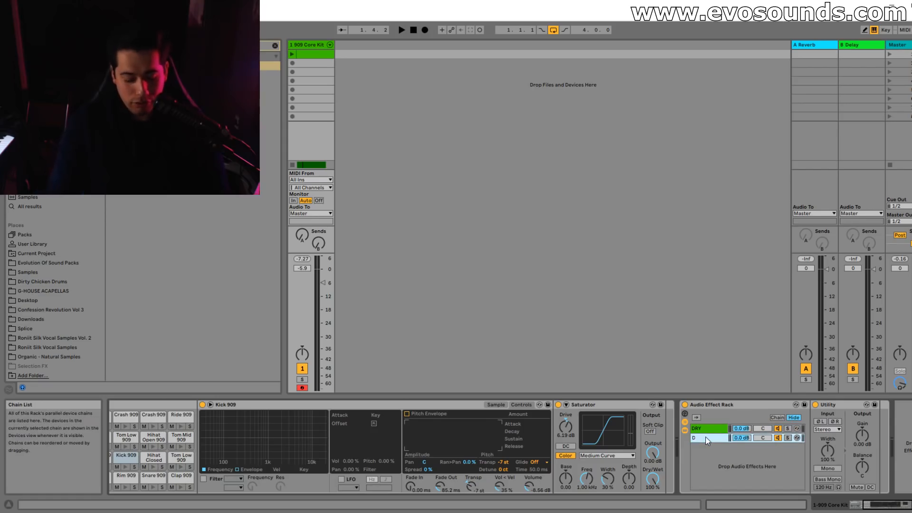
Search the browser for "rev" and load a Reverb after the Utility.
click(274, 47)
text(rev)
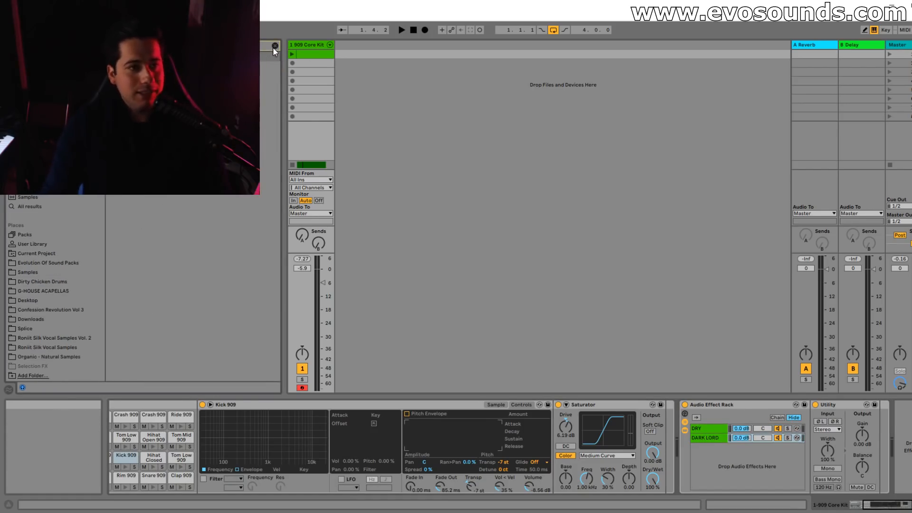
click(268, 66)
key(Return)
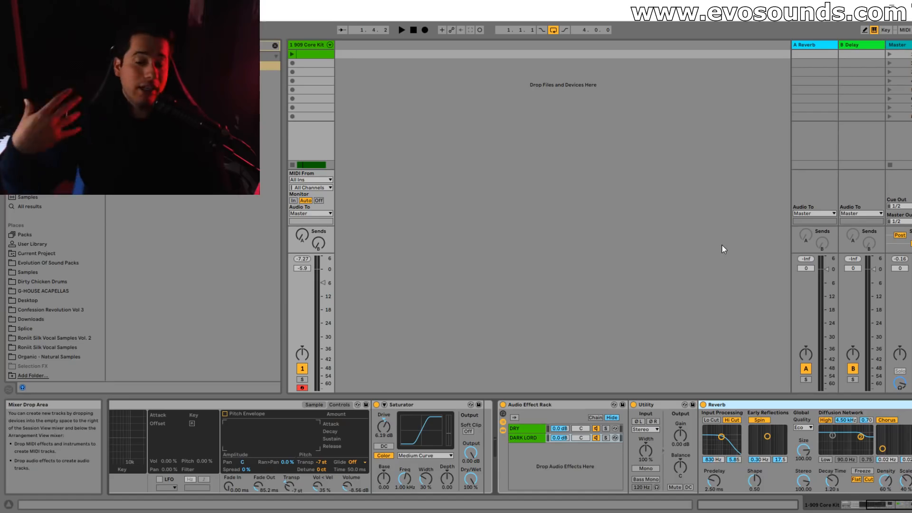
drag(880, 505, 891, 505)
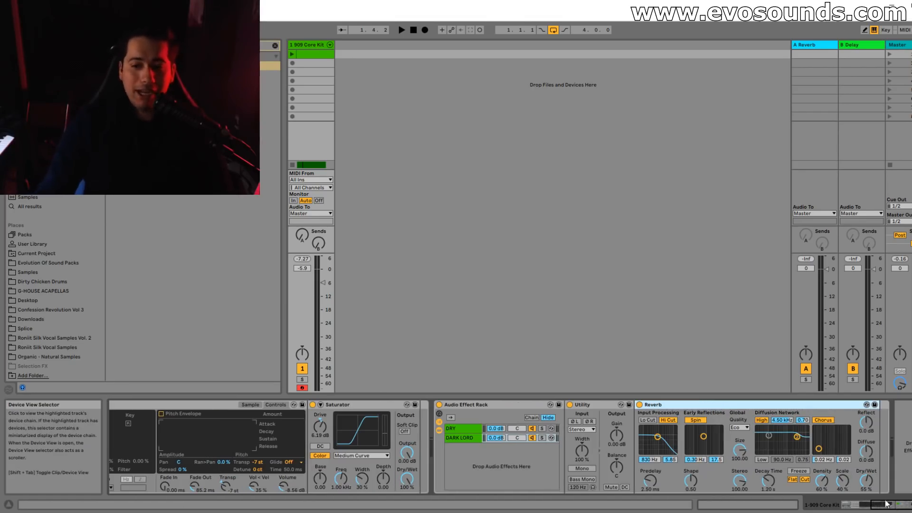
Disable the Reverb's high shelf, Chorus and Spin, raise its input filter to 18.0 kHz, and set Dry/Wet to 100%.
click(766, 421)
click(823, 420)
click(696, 420)
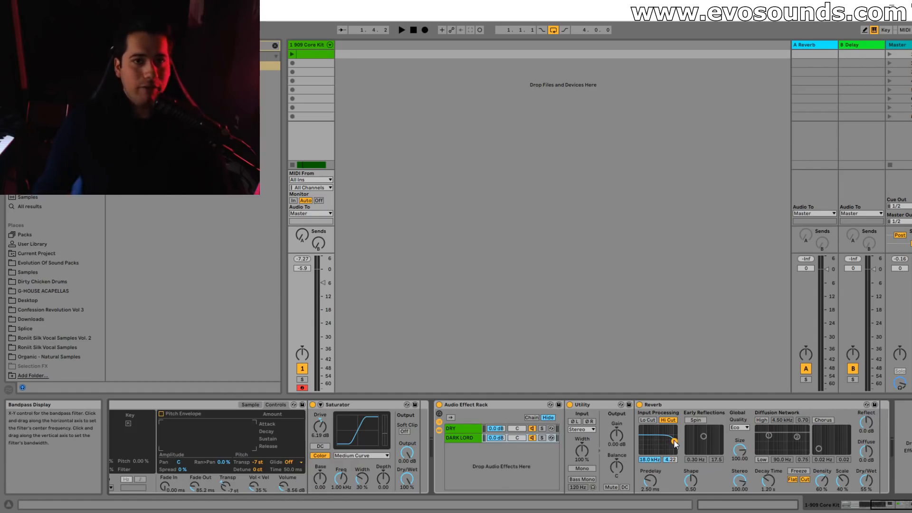
drag(872, 479, 872, 451)
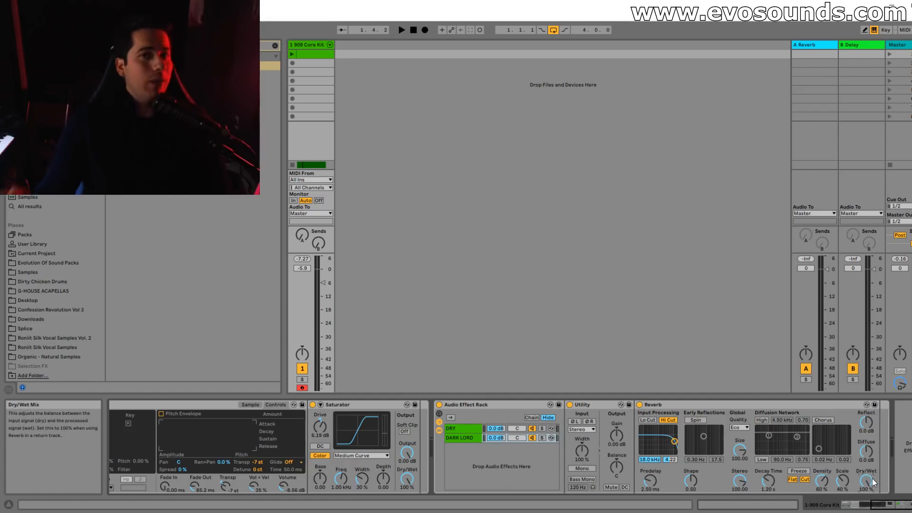
Solo the DARK LORD chain during playback, then unsolo it and listen to both chains together.
click(542, 437)
key(space)
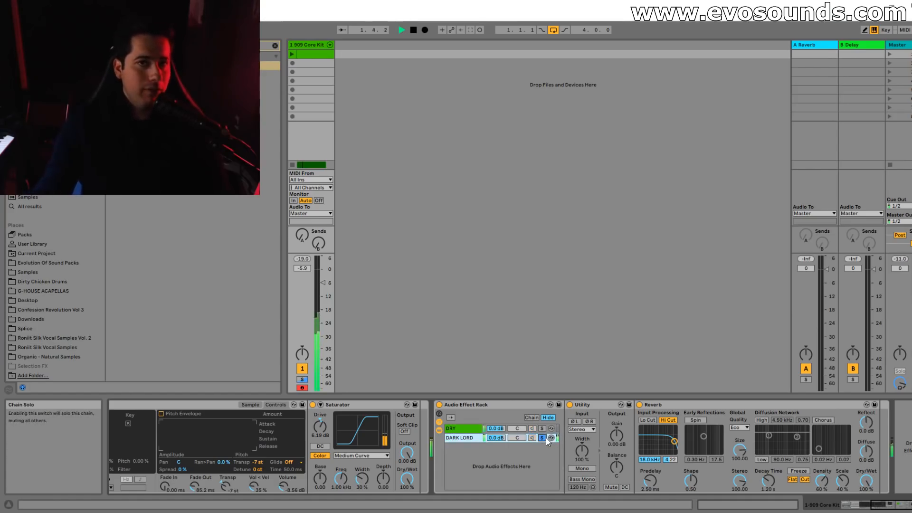
click(545, 438)
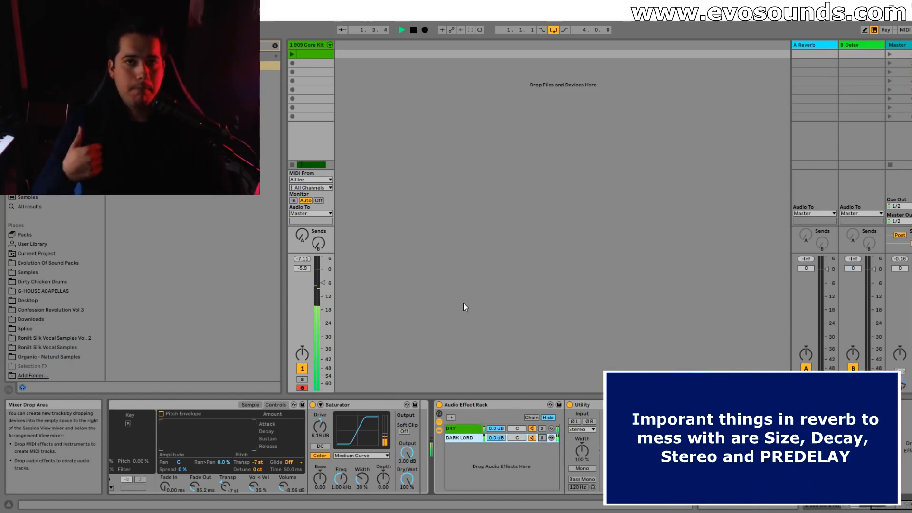
key(space)
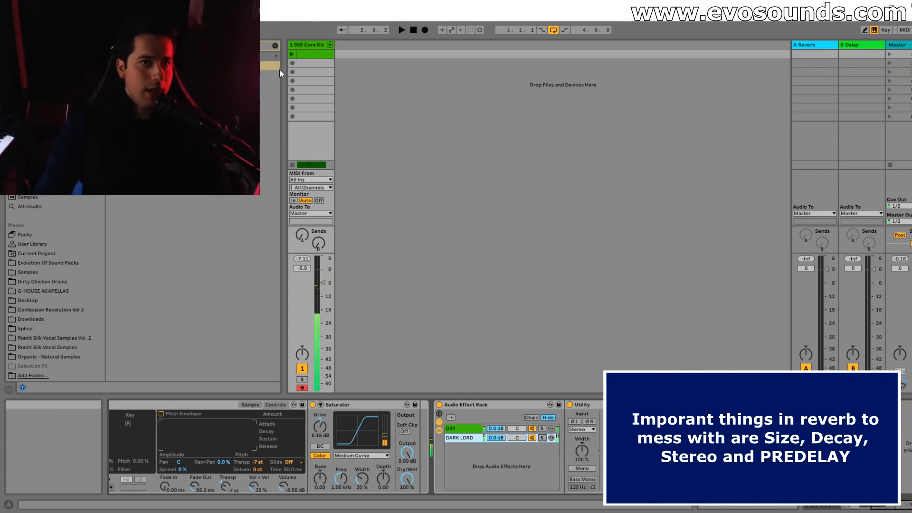
Search the browser for the LFOTool plug-in and load it after the Reverb.
click(273, 46)
text(r)
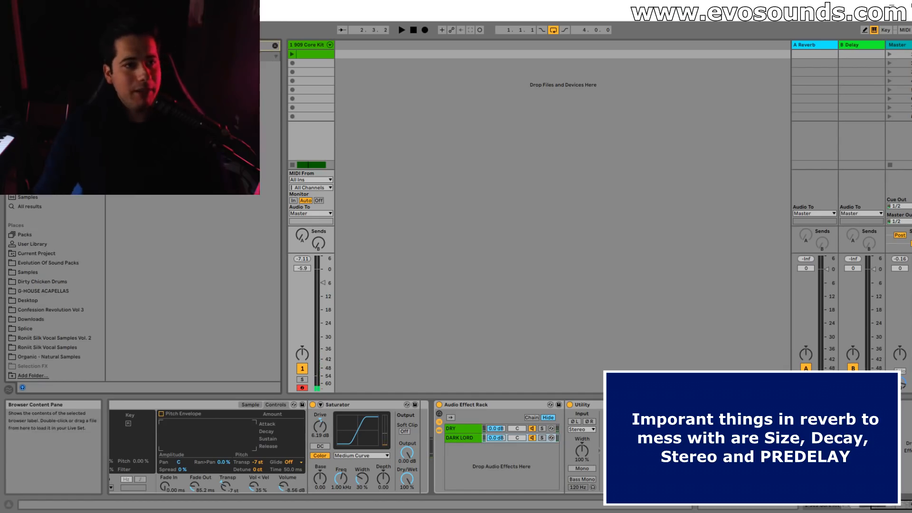
click(142, 75)
double_click(142, 75)
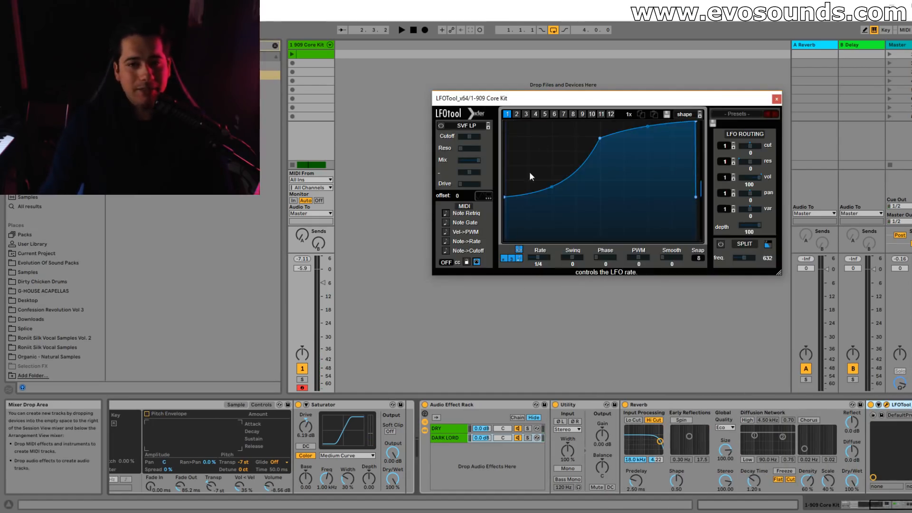
Shape the LFOTool volume curve to start at zero and rise steeply to full level within the first quarter, checking it in playback.
drag(509, 211, 507, 250)
drag(600, 139, 564, 116)
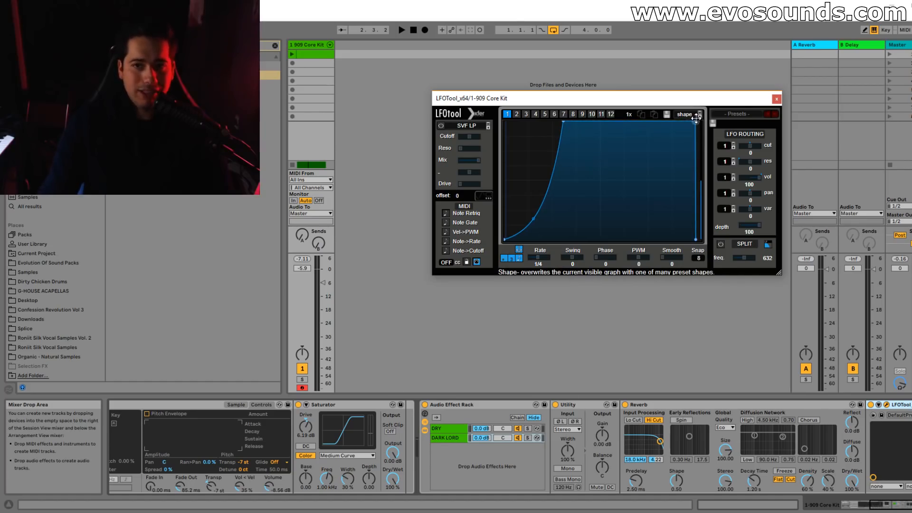
key(space)
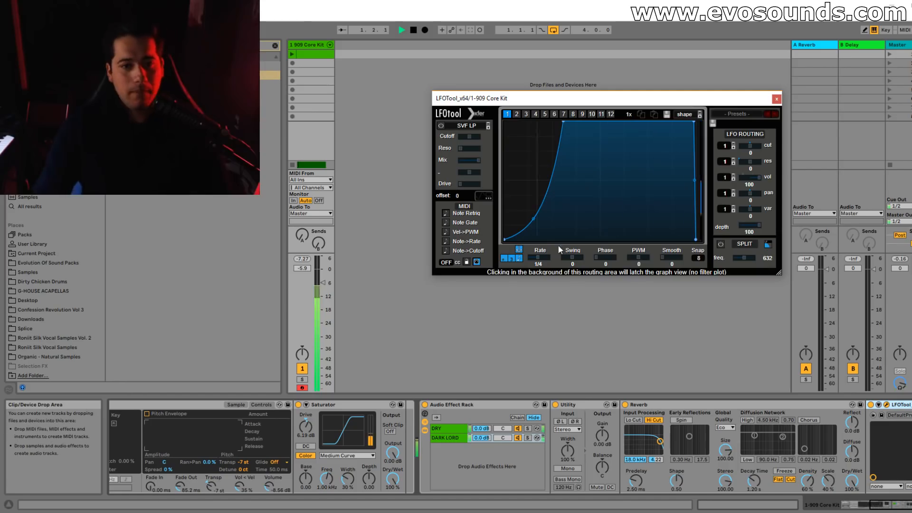
drag(562, 122, 554, 119)
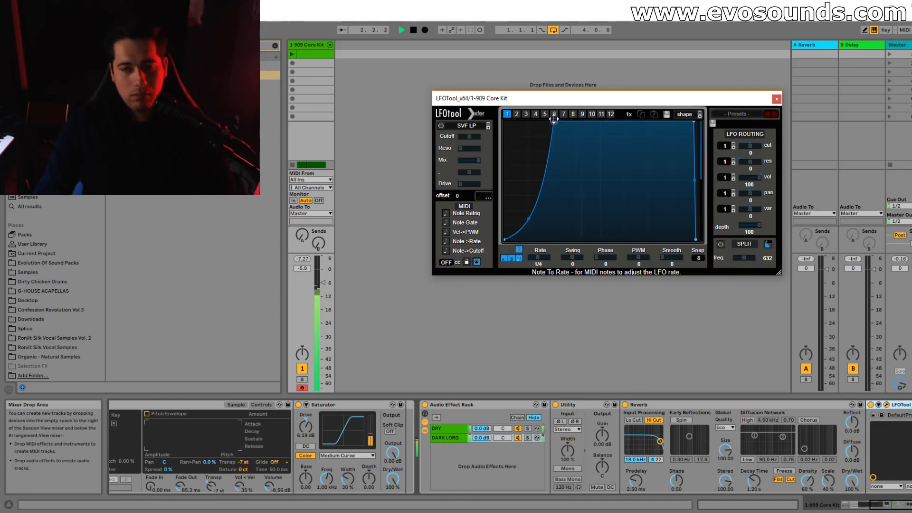
key(space)
click(777, 99)
Search the browser for "eq" and insert an EQ Eight between the Reverb and LFOTool.
click(890, 509)
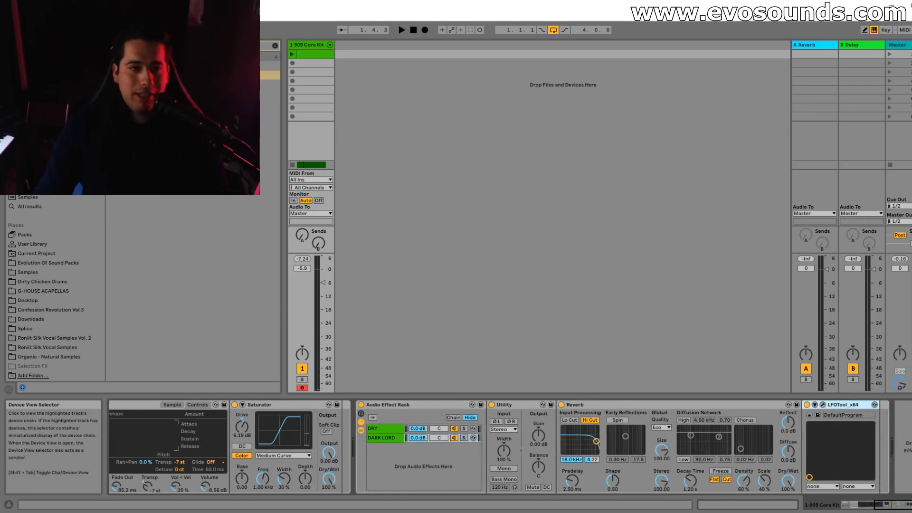
click(272, 47)
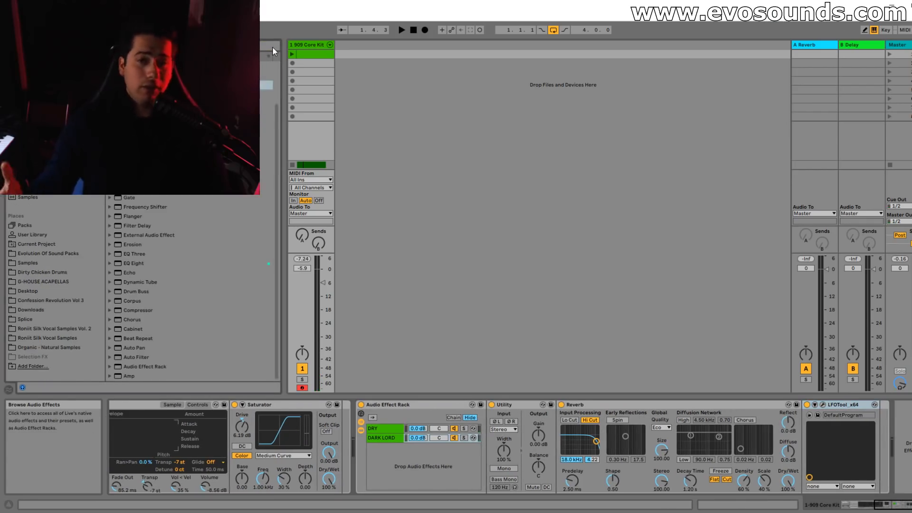
text(eq)
double_click(199, 85)
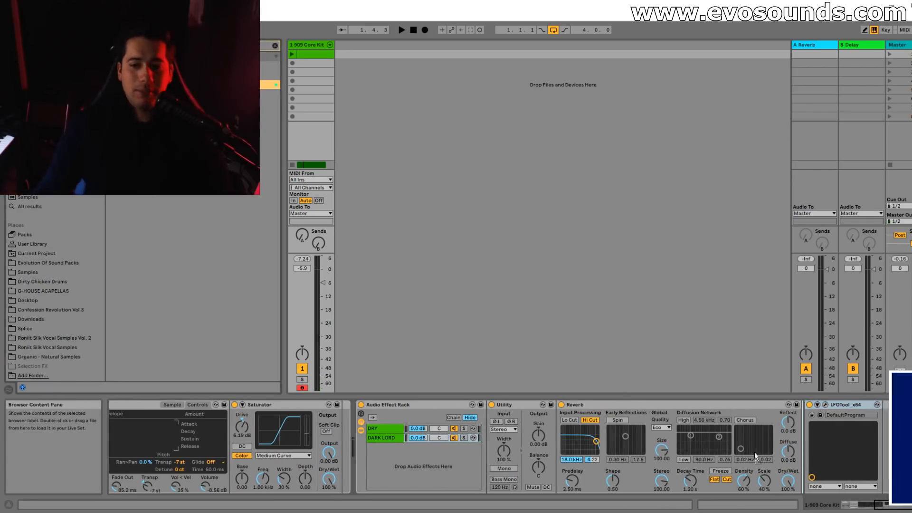
drag(893, 505, 903, 506)
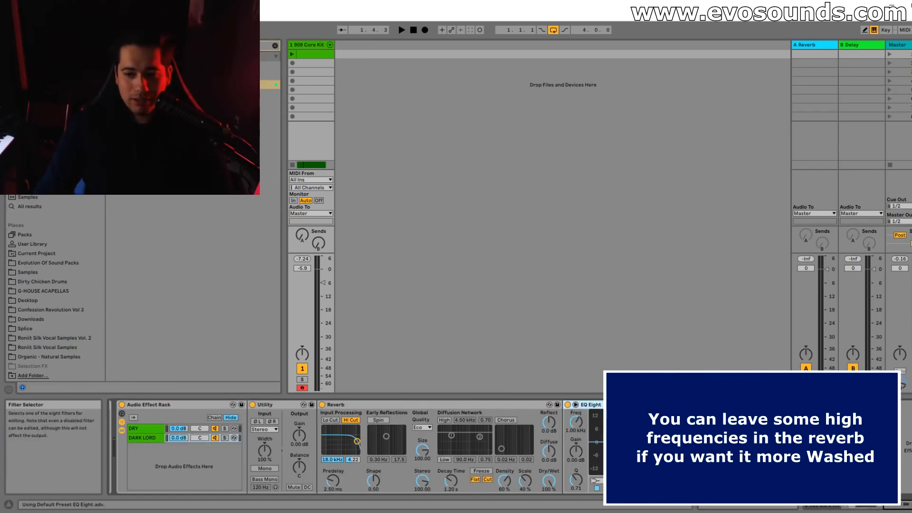
Low-pass the reverb at 194 Hz with EQ Eight's band 8 while listening to the loop.
click(734, 442)
drag(759, 443, 685, 441)
key(space)
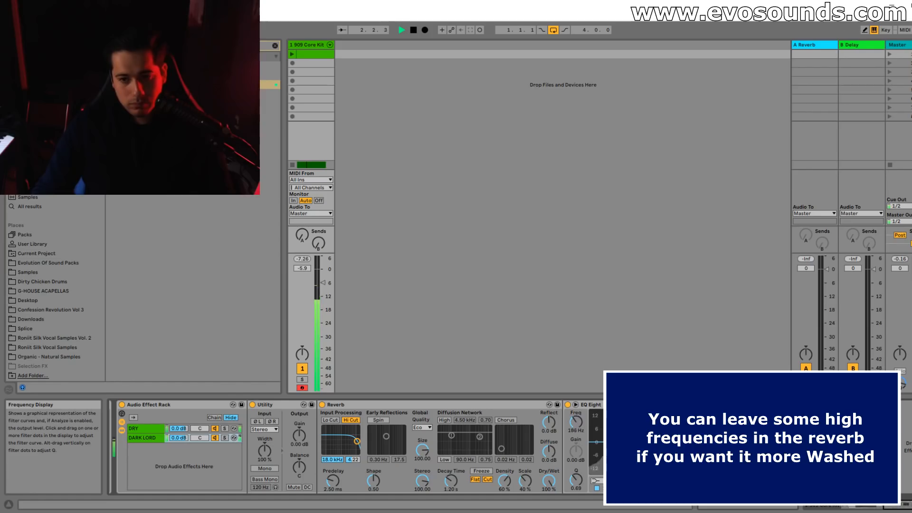
drag(659, 450, 661, 450)
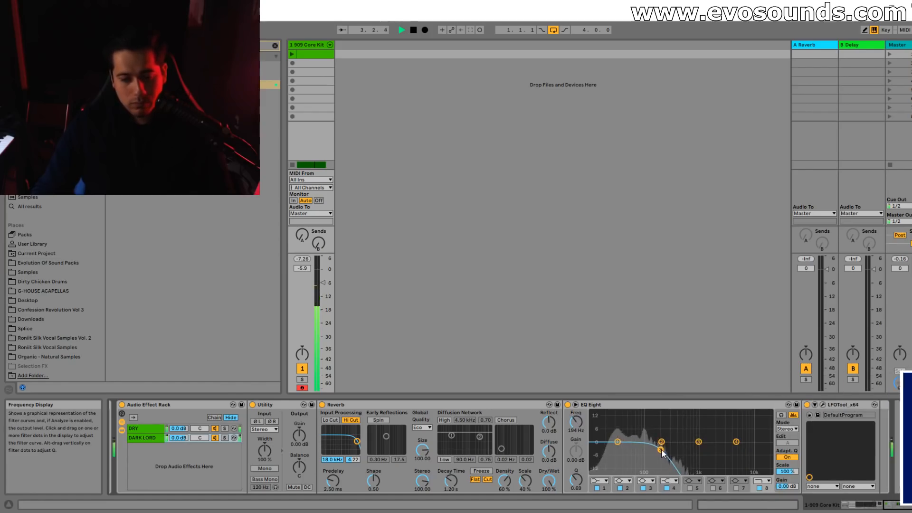
key(space)
Insert a Saturator between the Reverb and EQ Eight with 7.43 dB of drive, and play the result.
click(274, 45)
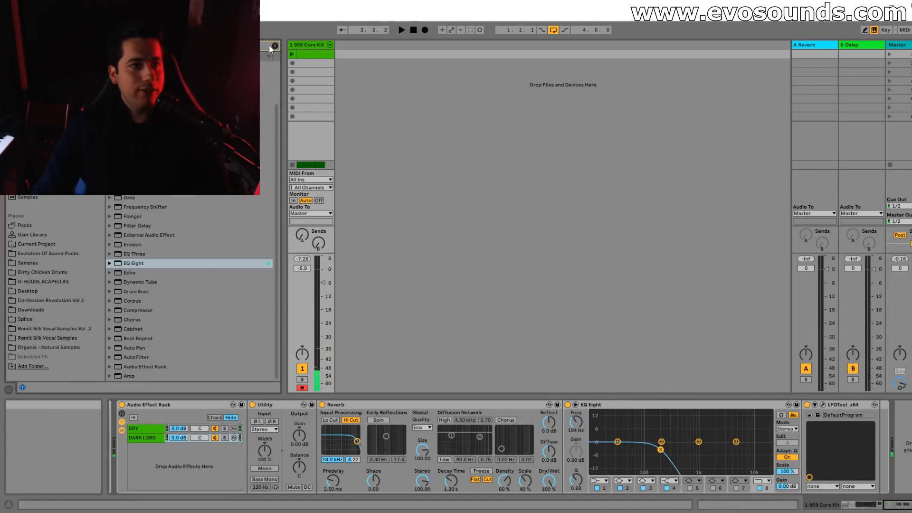
drag(446, 334, 576, 416)
key(space)
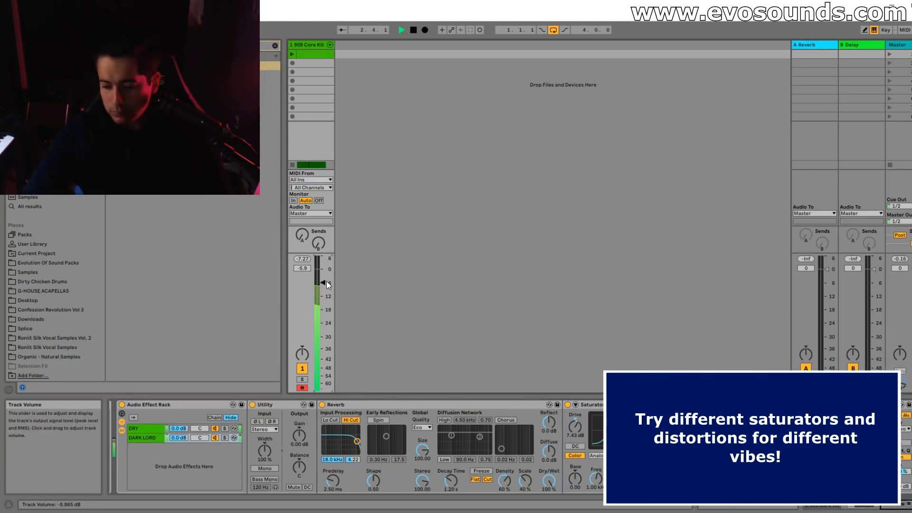
key(space)
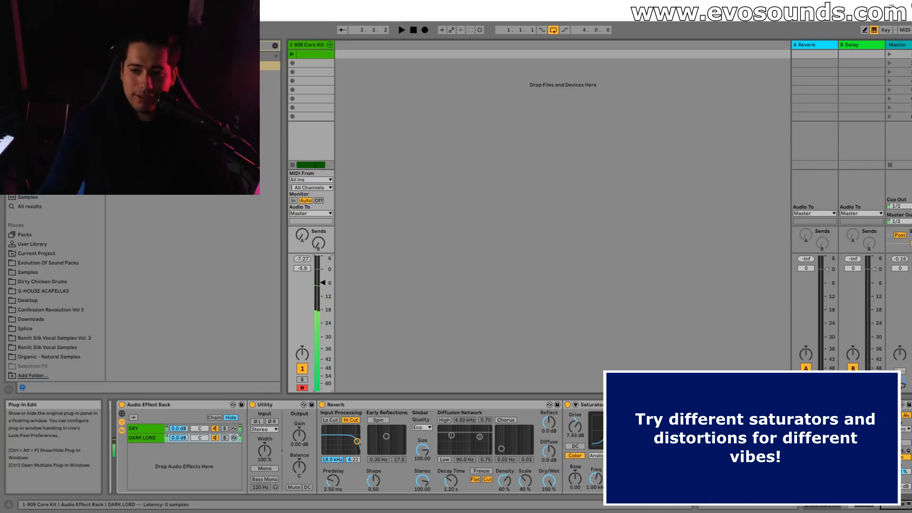
Reopen the DARK LORD chain's LFOTool and make its curve rise earlier from zero to full level during playback.
click(910, 404)
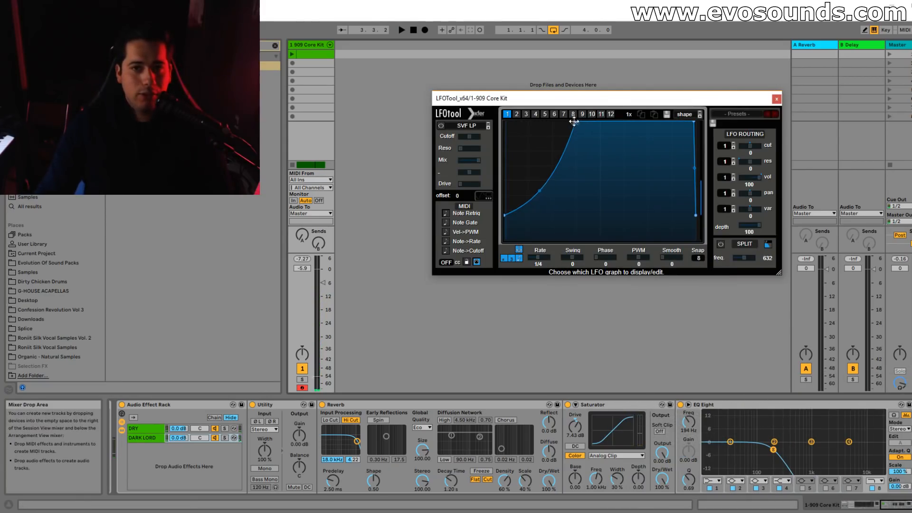
drag(575, 122, 558, 121)
key(space)
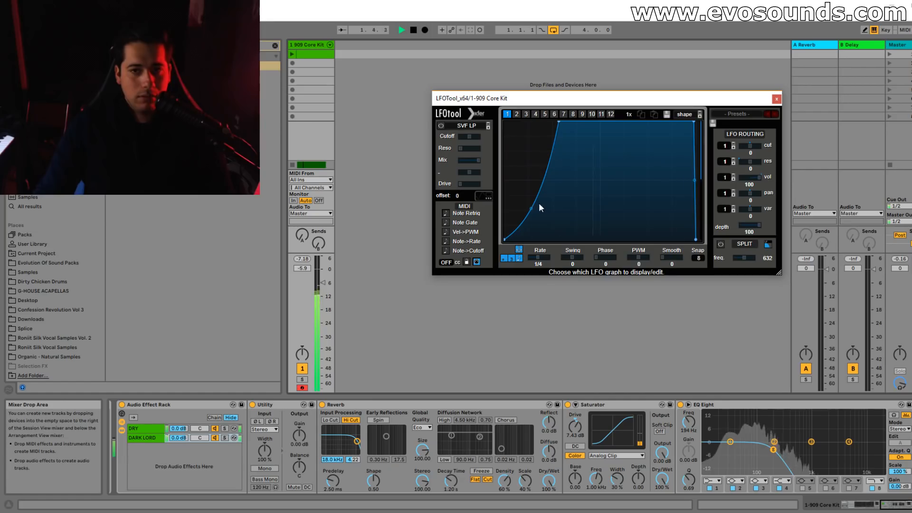
Solo the DARK LORD chain and then the DRY chain to compare how they sound.
click(224, 438)
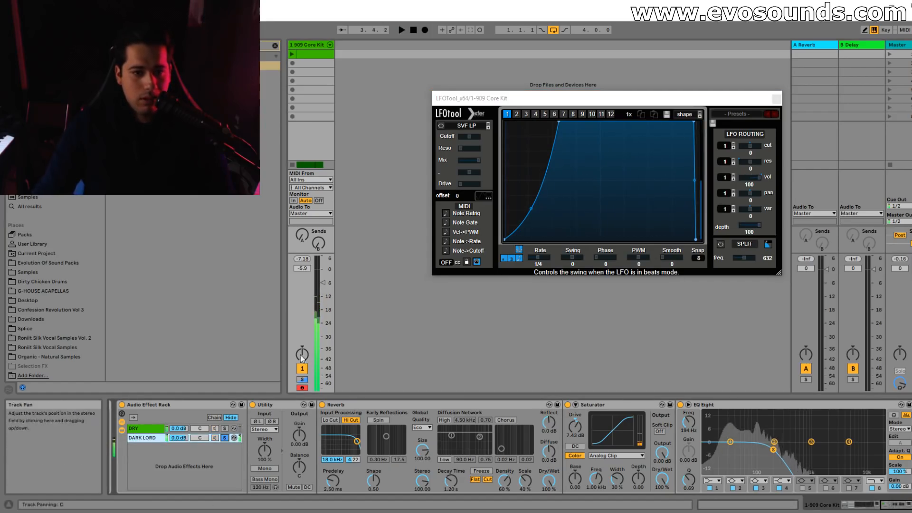
click(224, 429)
key(space)
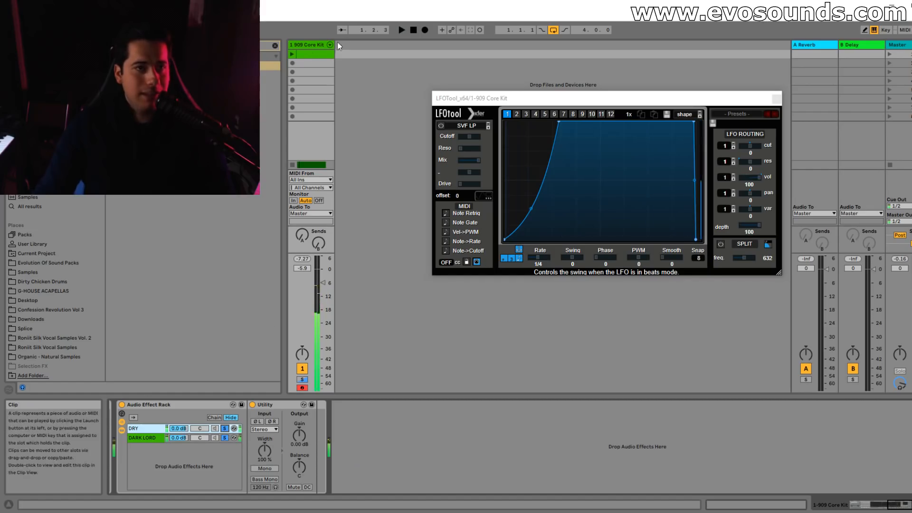
Load a second LFOTool after the DRY chain's Utility, turn on its waveform display, and flatten its curve at full level.
click(275, 46)
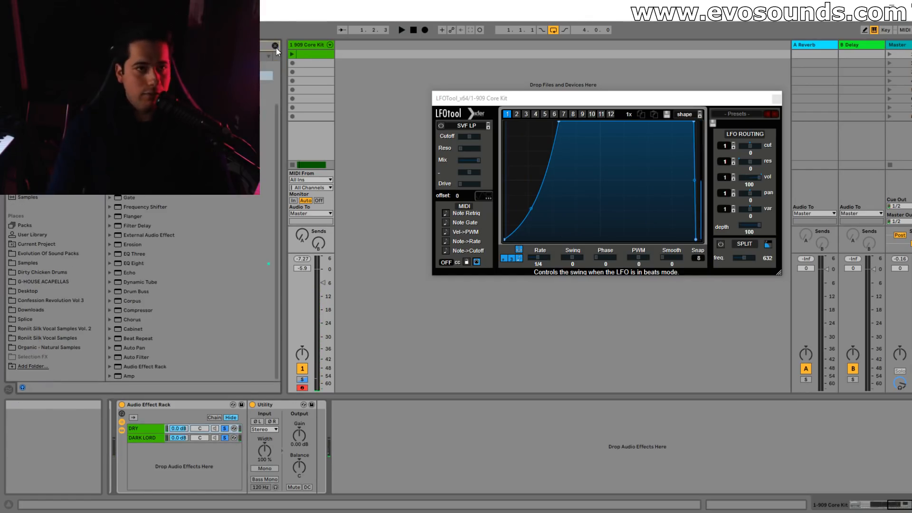
drag(324, 484, 322, 483)
click(491, 212)
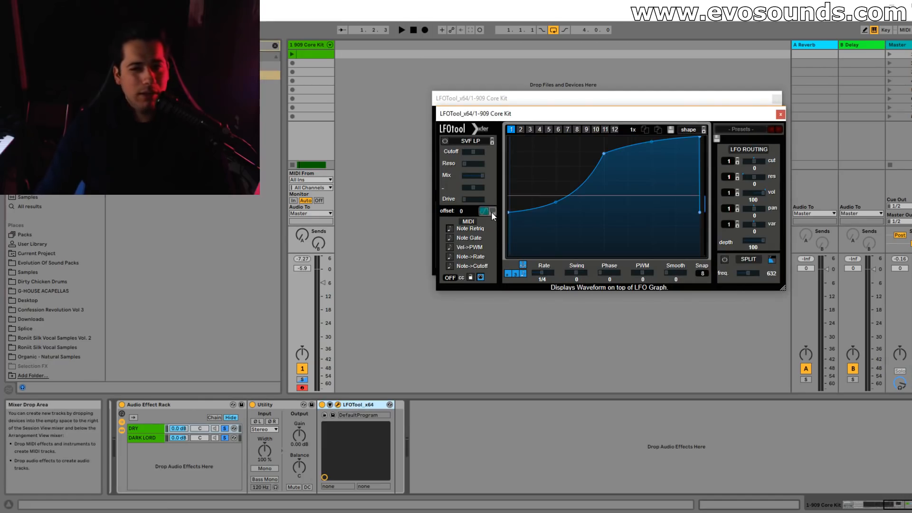
drag(509, 212, 508, 137)
drag(603, 153, 607, 136)
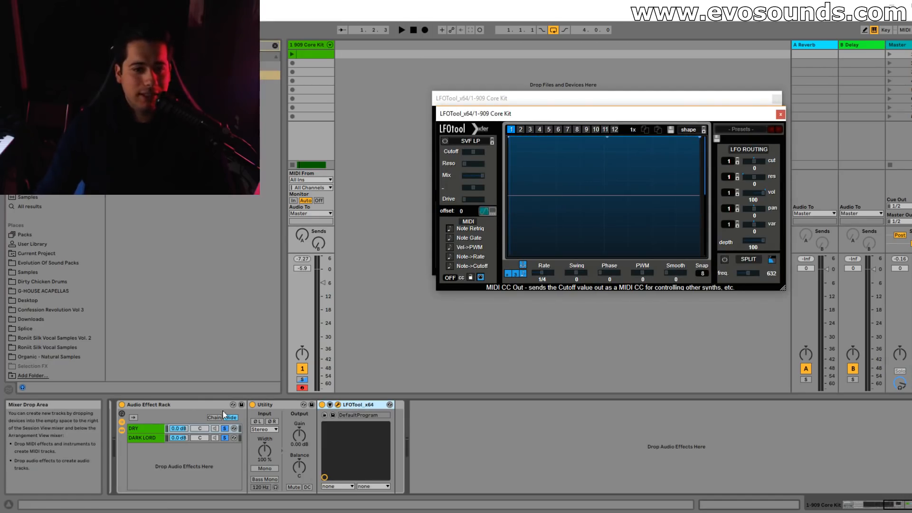
Play the DRY chain soloed to examine the kick's waveform length in LFOTool, then close that plug-in window.
click(224, 429)
key(space)
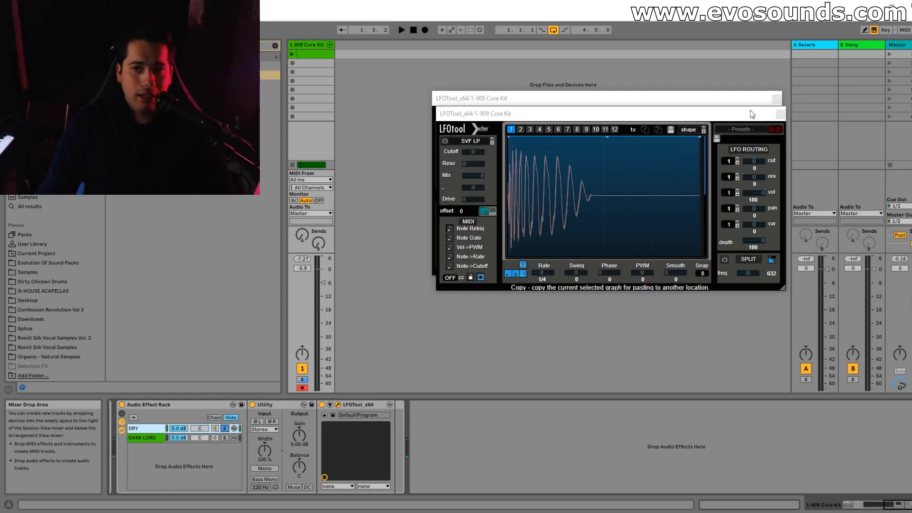
click(780, 114)
Make the DARK LORD LFOTool curve rise later from a higher starting level, unsoloing the DRY chain to hear both.
drag(560, 122, 575, 122)
key(space)
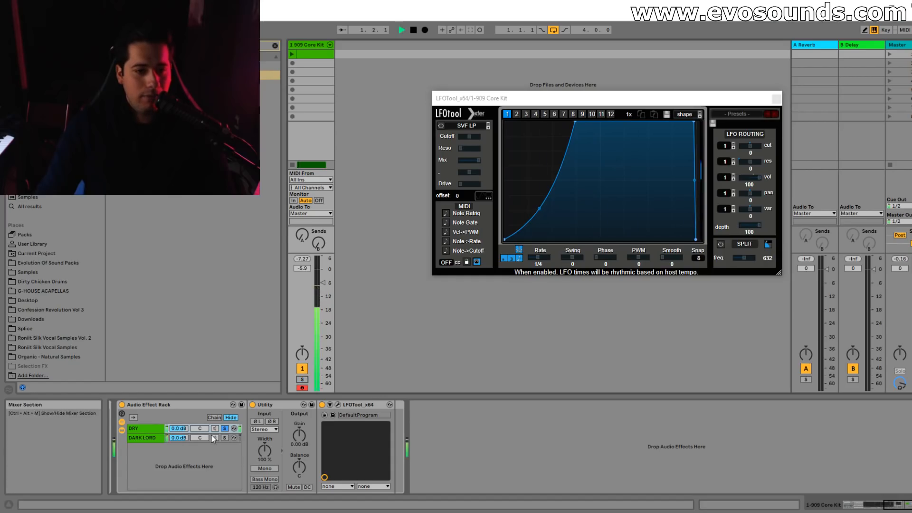
click(224, 428)
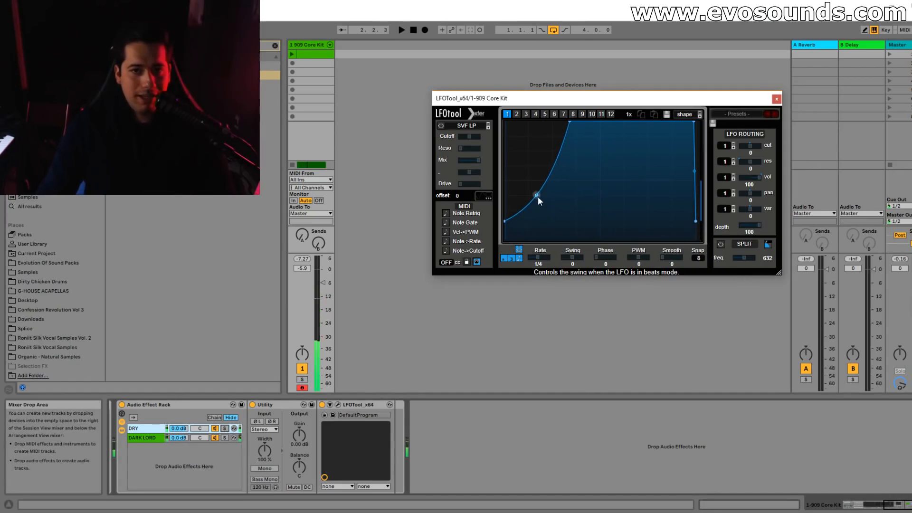
drag(505, 221, 508, 201)
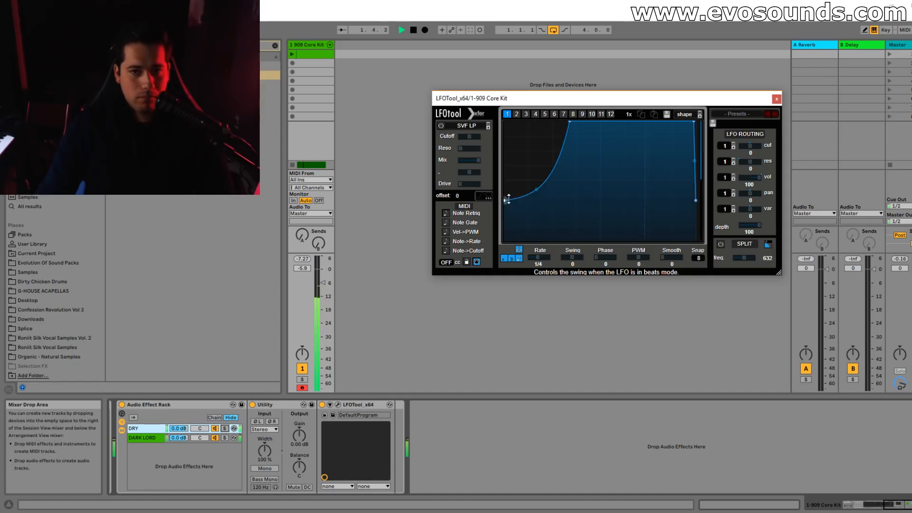
key(space)
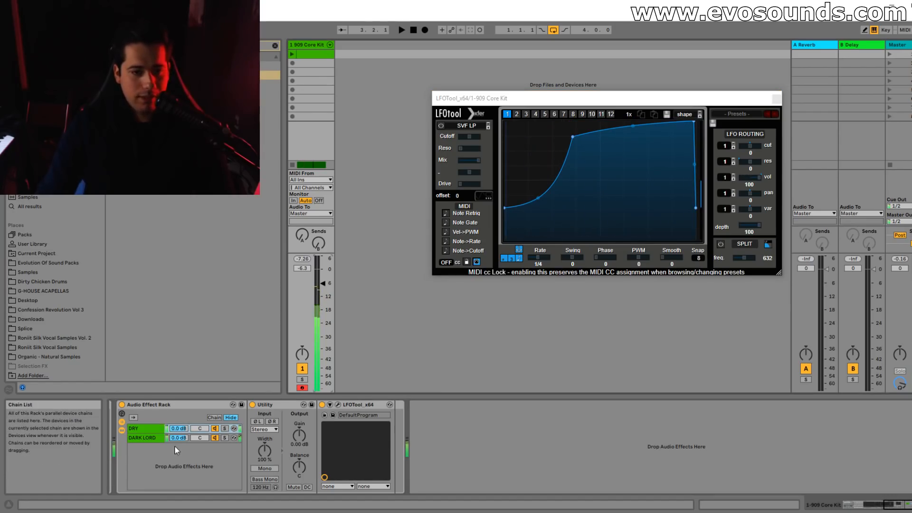
Show the DARK LORD chain's devices and mark the kick clip's first beat in the Arrangement View.
click(147, 440)
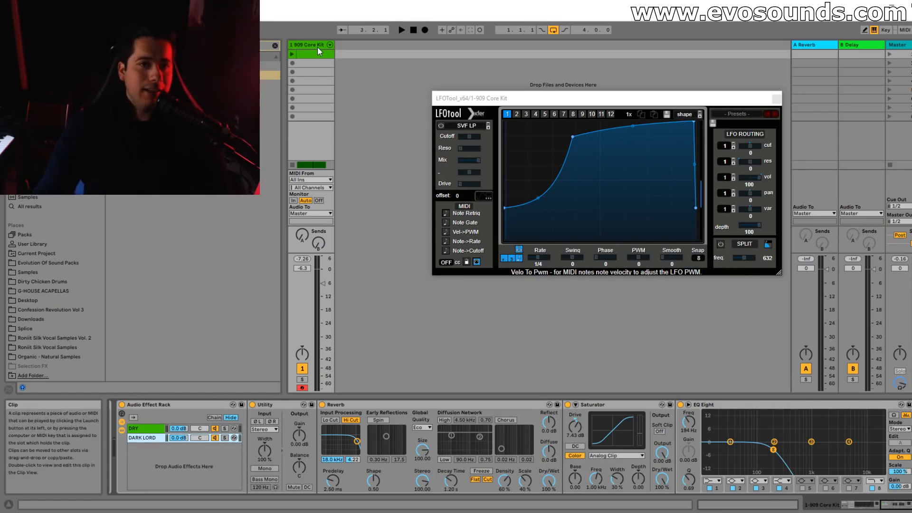
key(Tab)
drag(289, 45, 289, 67)
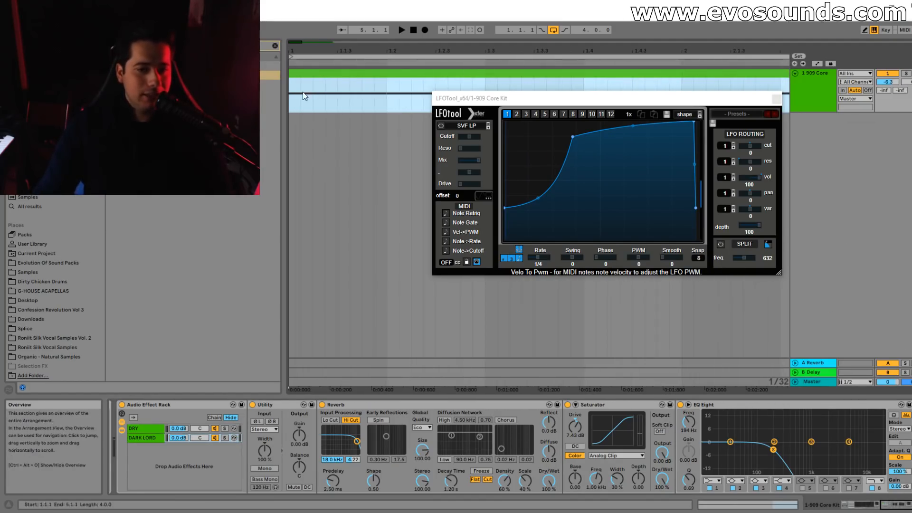
drag(386, 103, 278, 102)
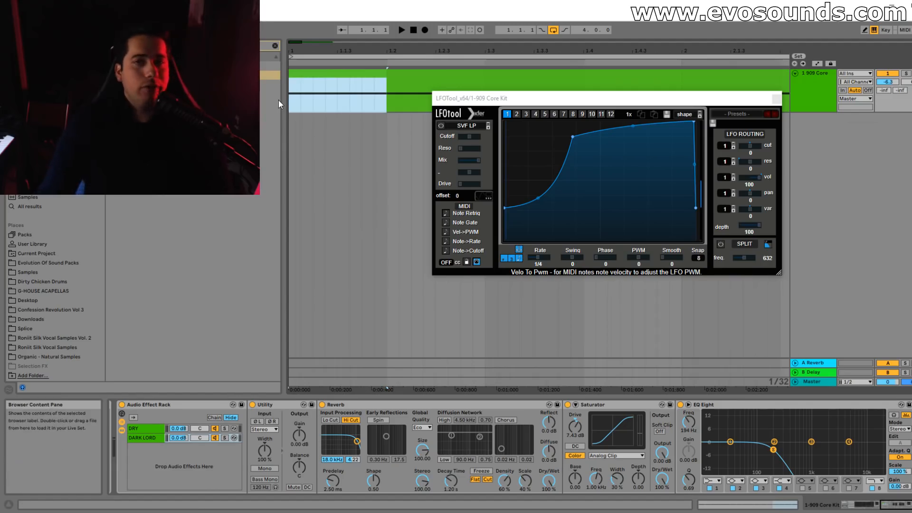
drag(295, 42, 301, 42)
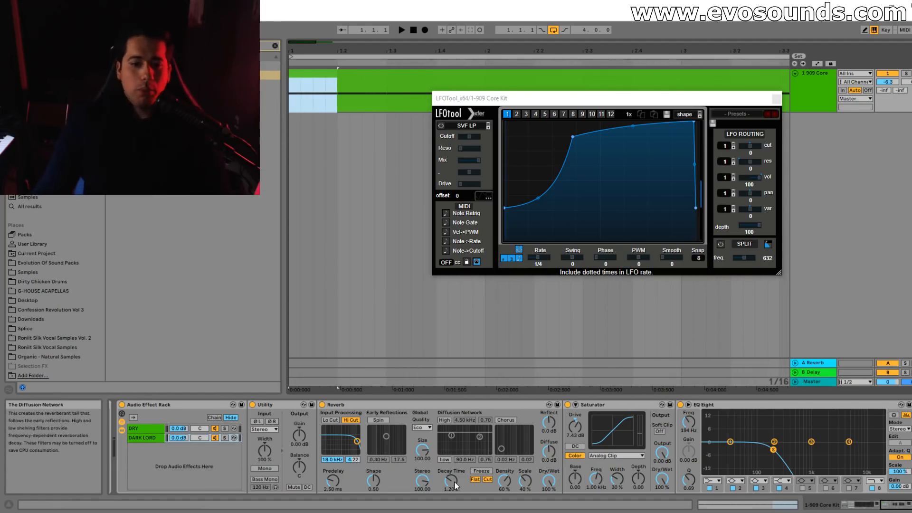
Shorten the DARK LORD reverb's decay time to 814 ms, playing the kick between adjustments to compare the tail.
drag(454, 478, 454, 483)
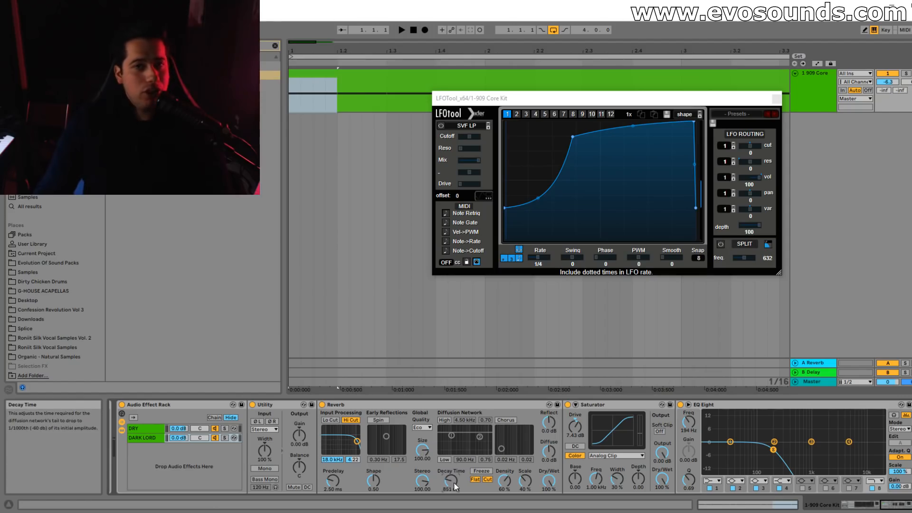
key(space)
key(space)
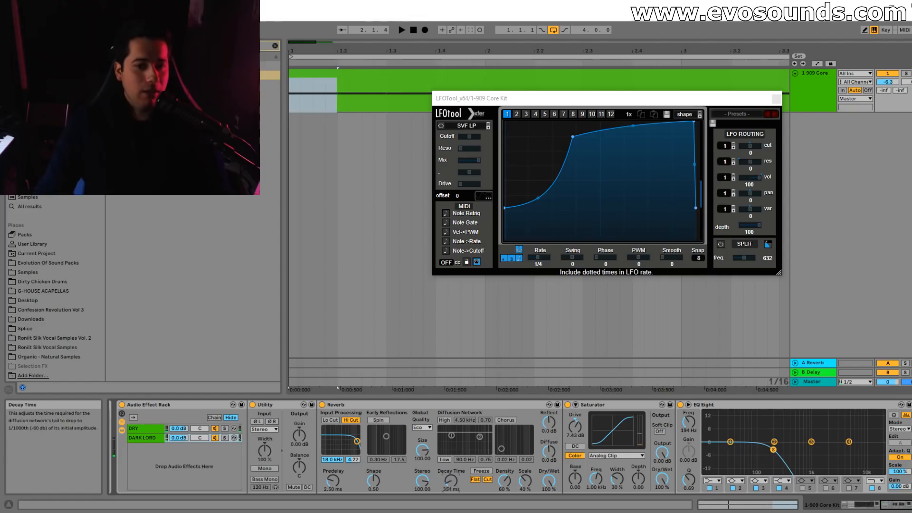
drag(451, 482, 450, 479)
key(space)
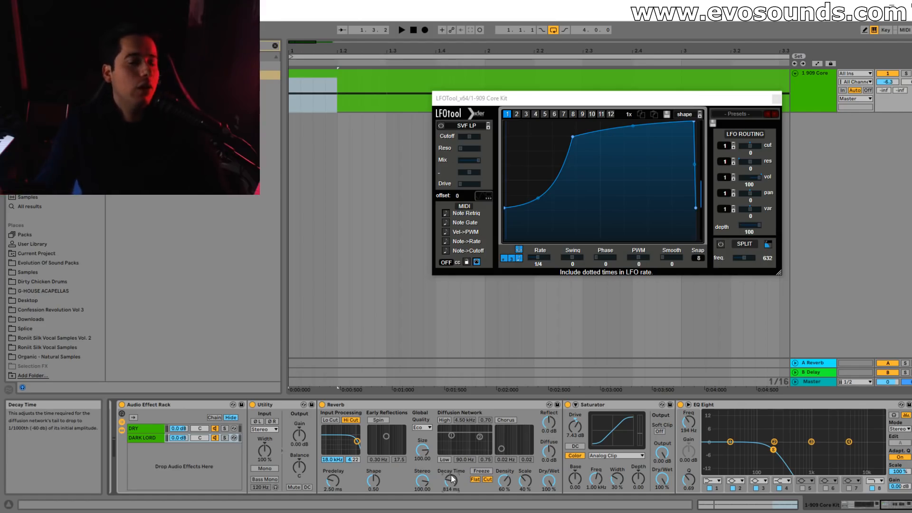
key(space)
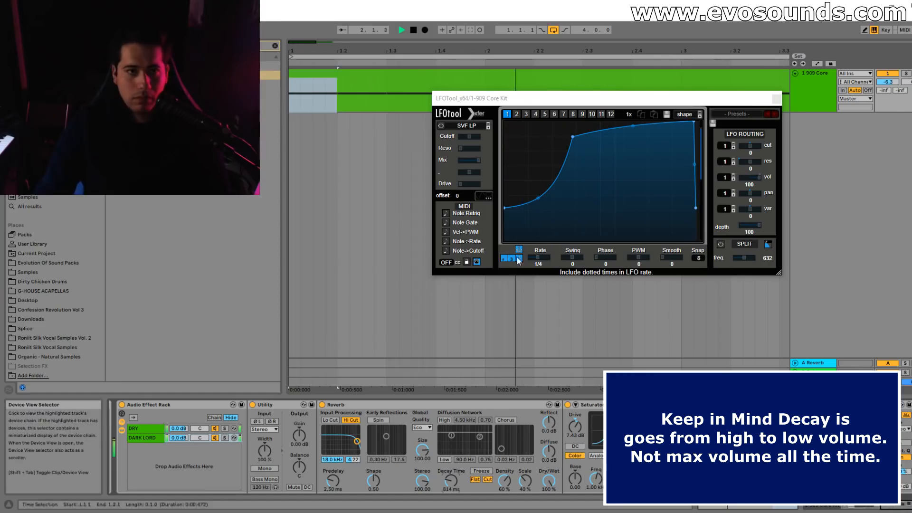
Find EQ Eight in the browser and load a second instance after the DARK LORD chain's first EQ Eight.
click(275, 46)
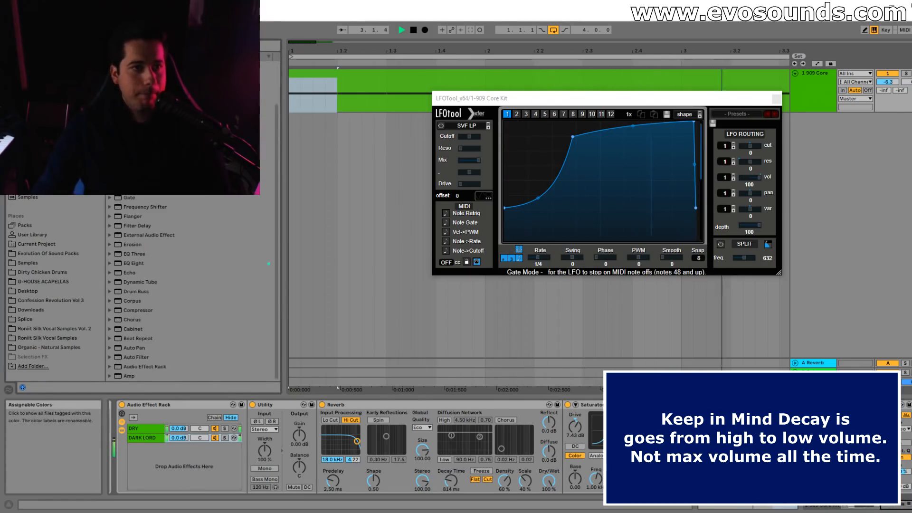
key(ctrl+f)
key(space)
drag(911, 448, 911, 449)
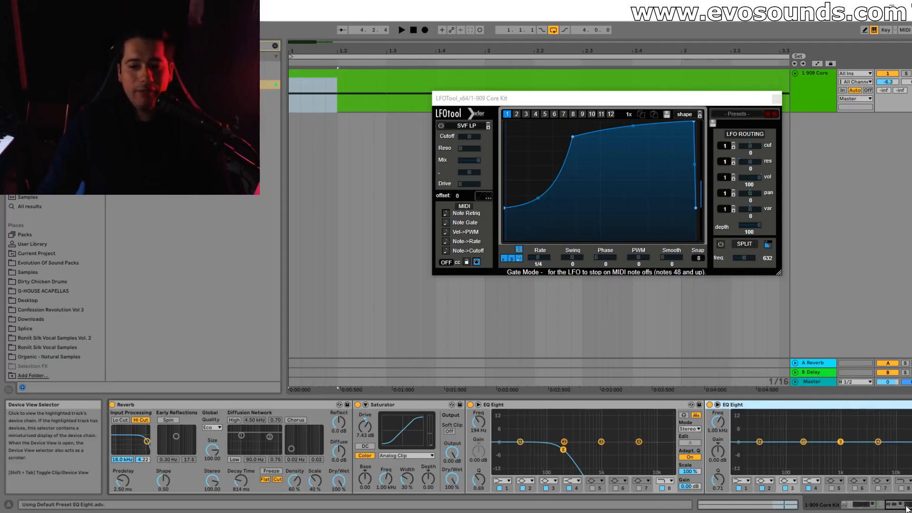
drag(905, 509, 911, 509)
Lower the first EQ Eight's low-pass cutoff to 75.8 Hz while the kick plays.
click(422, 449)
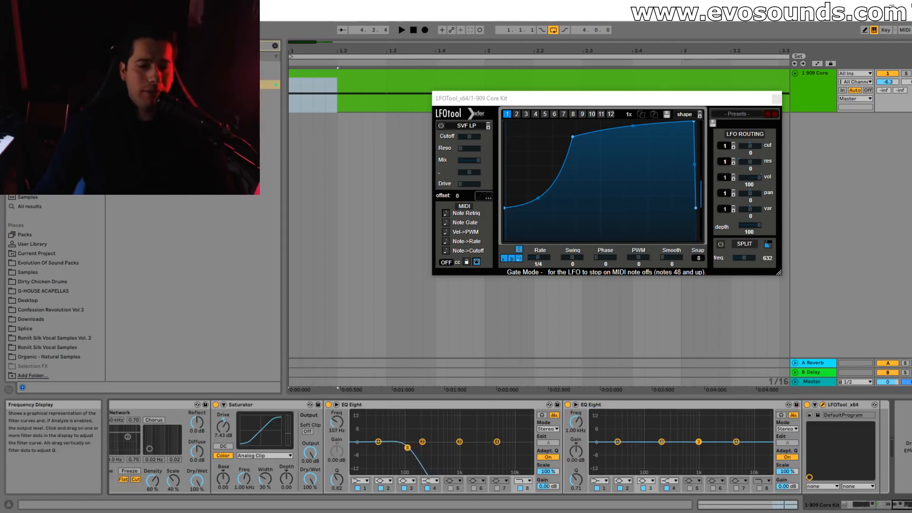
key(space)
drag(395, 448, 399, 449)
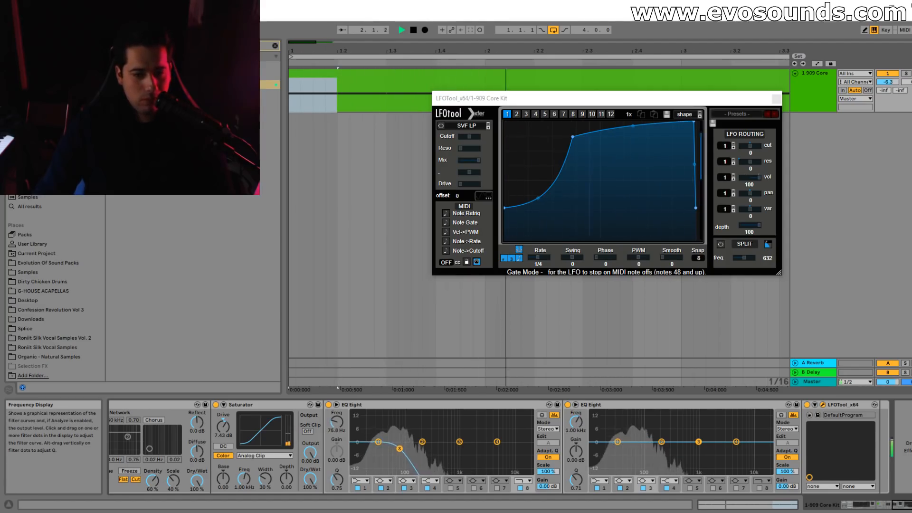
On the second EQ Eight, boost band 2 around 35 Hz and set band 3 to 109 Hz at -0.87 dB.
drag(662, 441, 621, 424)
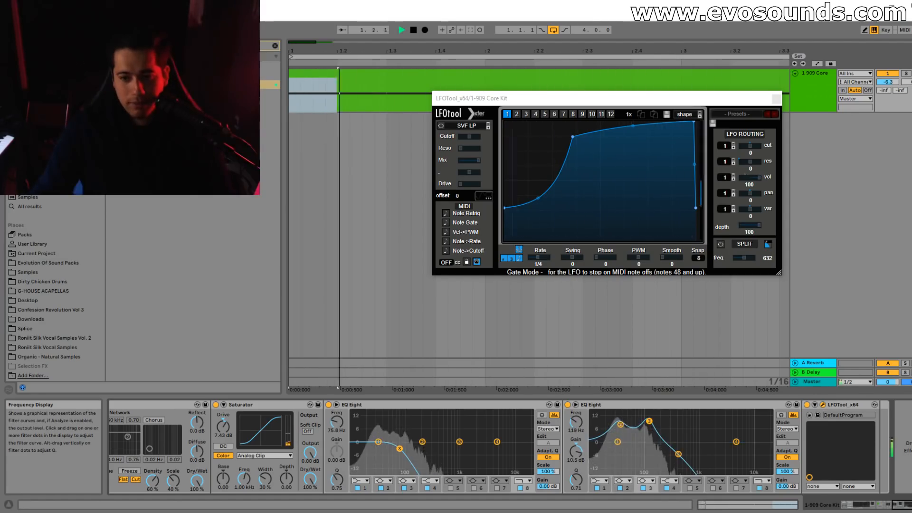
drag(649, 421, 647, 444)
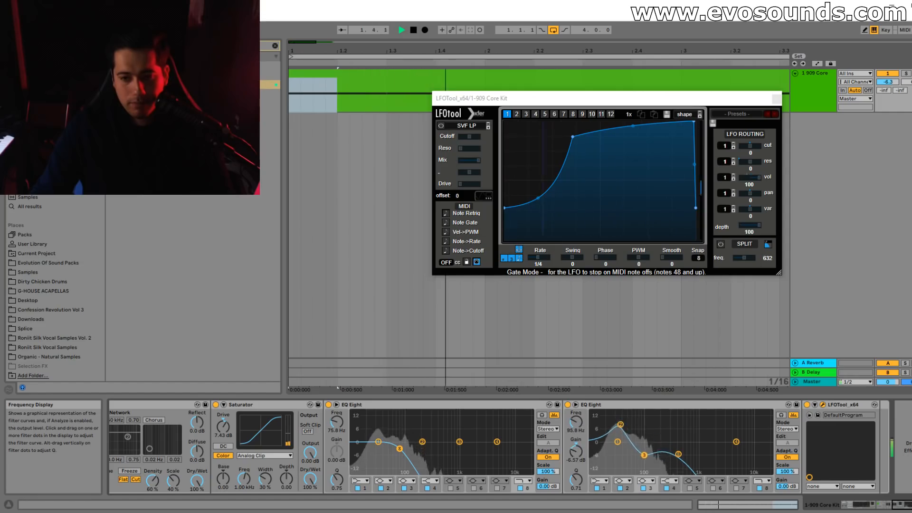
key(space)
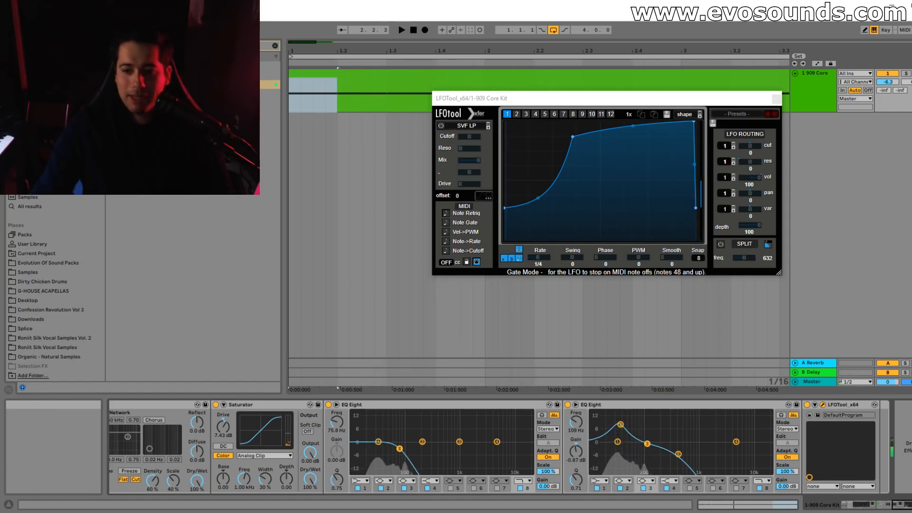
Set the DARK LORD reverb's decay time to 1.17 s and play the kick to hear the longer tail.
scroll(429, 478, left, 6)
drag(445, 480, 445, 474)
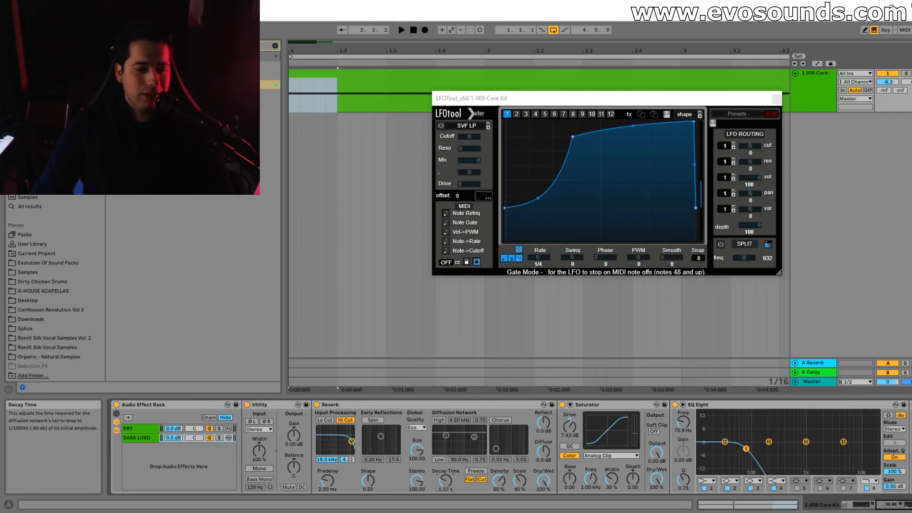
key(space)
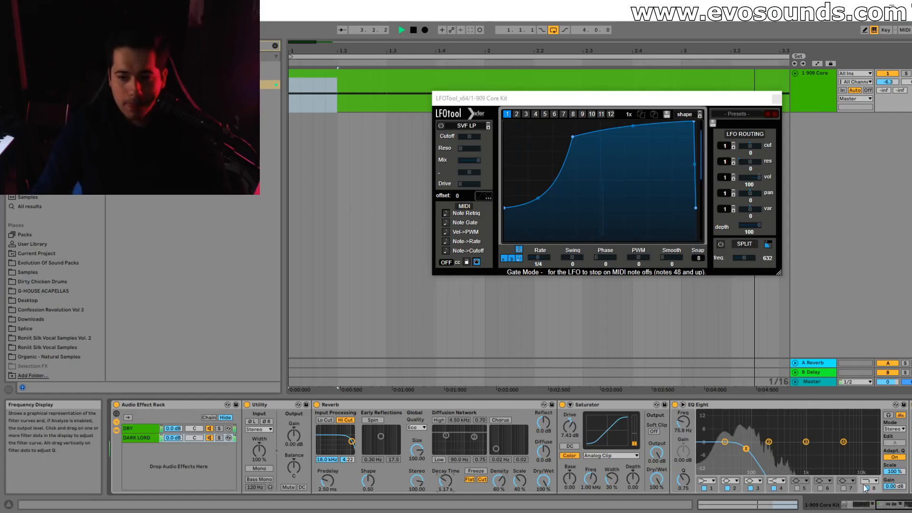
scroll(823, 475, right, 5)
key(space)
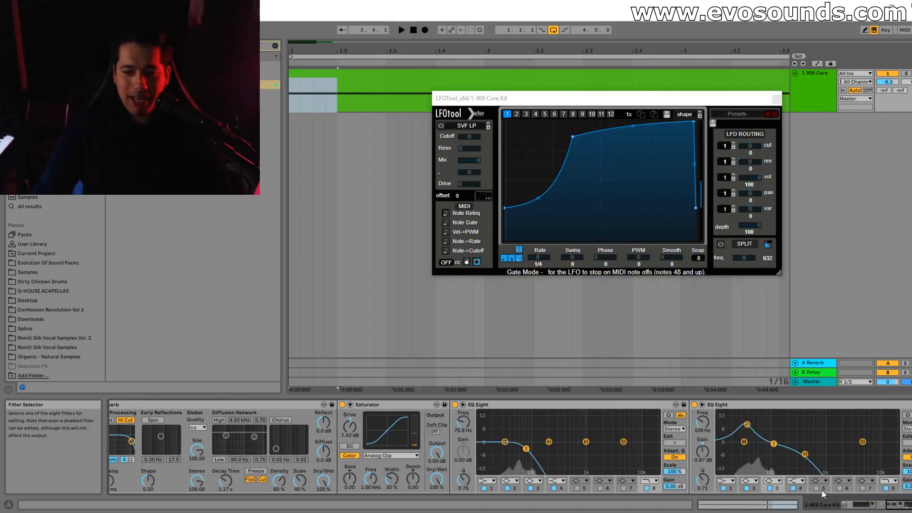
Sweep a boosted band 5 on the second EQ Eight, then cut it by 9.84 dB at 215 Hz with a Q of 2.37.
drag(789, 422, 784, 411)
key(space)
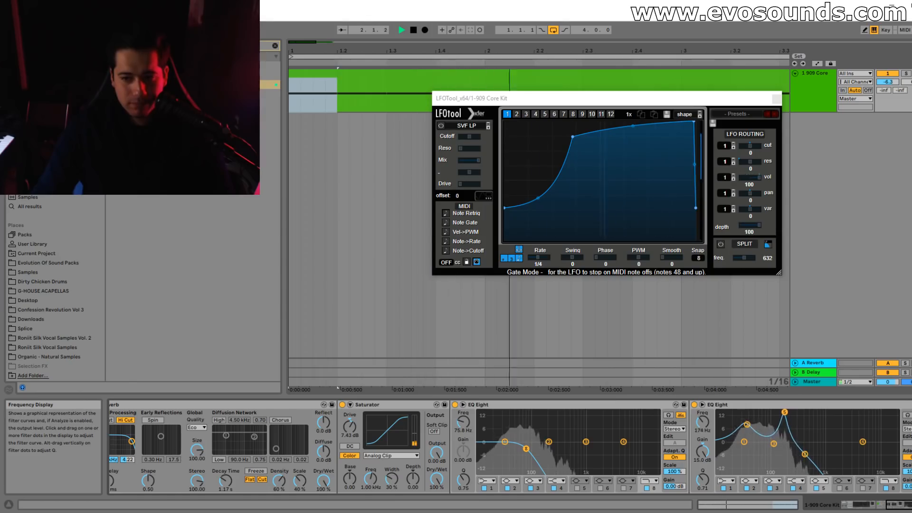
drag(785, 412, 790, 413)
key(space)
key(space)
drag(703, 480, 702, 509)
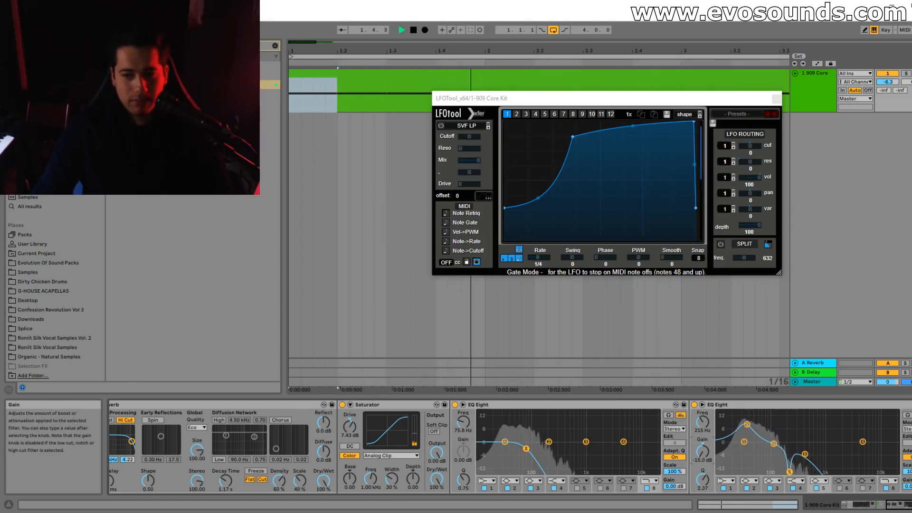
drag(703, 451, 702, 441)
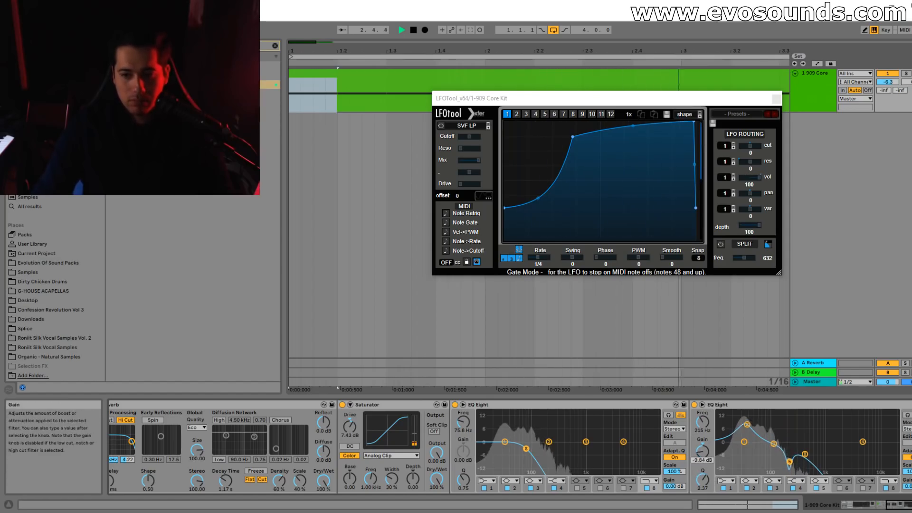
Narrow the DARK LORD reverb's Stereo amount to 0.95 and play the kick to check it.
drag(911, 505, 905, 505)
key(space)
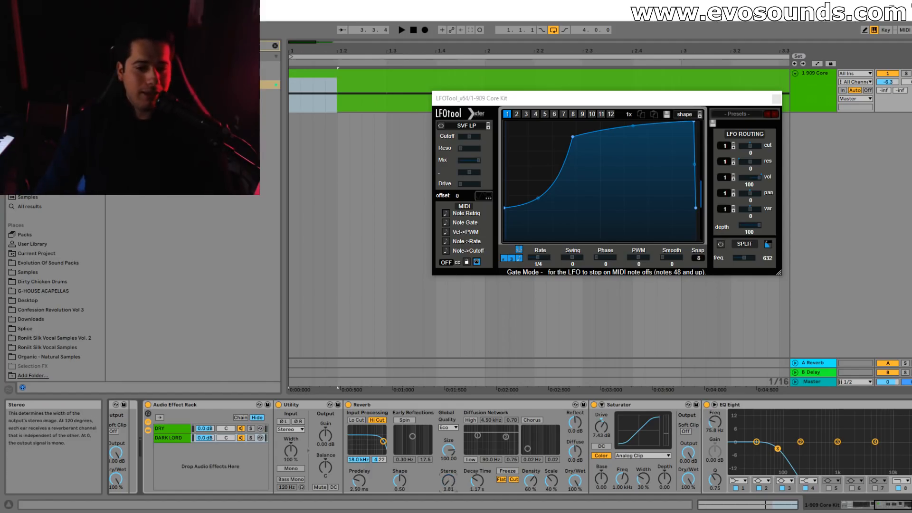
key(space)
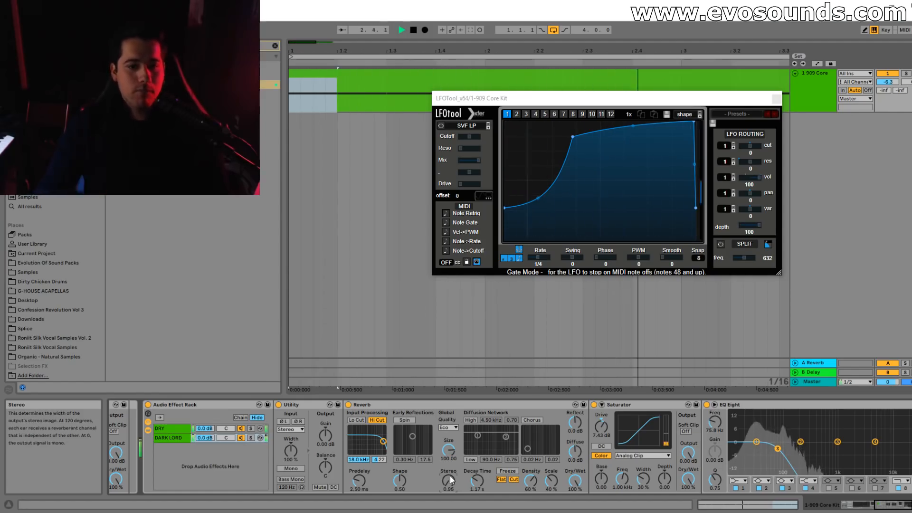
Simplify the LFOTool curve by removing its middle point, starting it at zero level and bending it into a fast, steep rise.
double_click(570, 139)
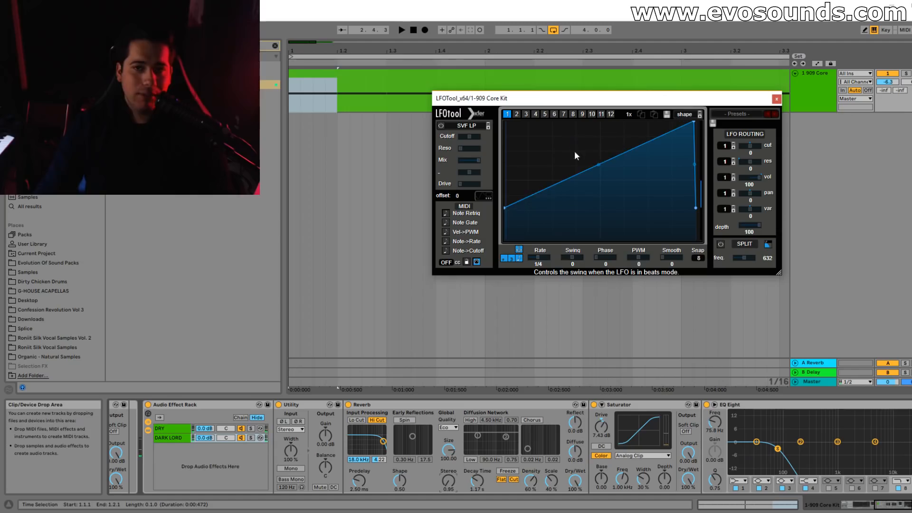
drag(603, 164, 604, 140)
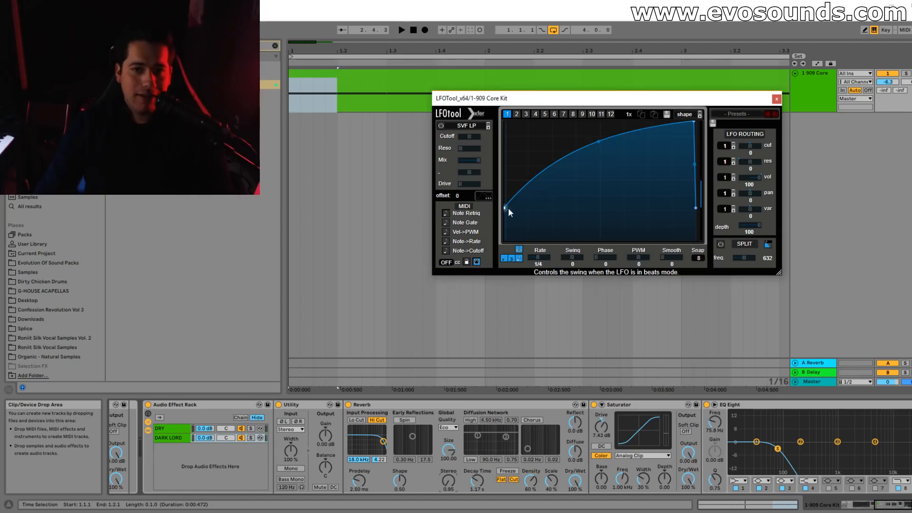
drag(509, 207, 474, 266)
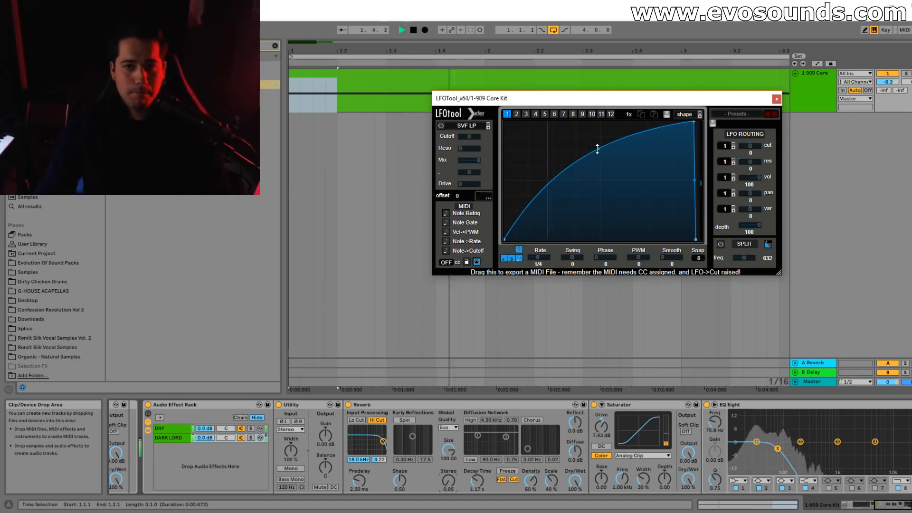
drag(599, 148, 598, 127)
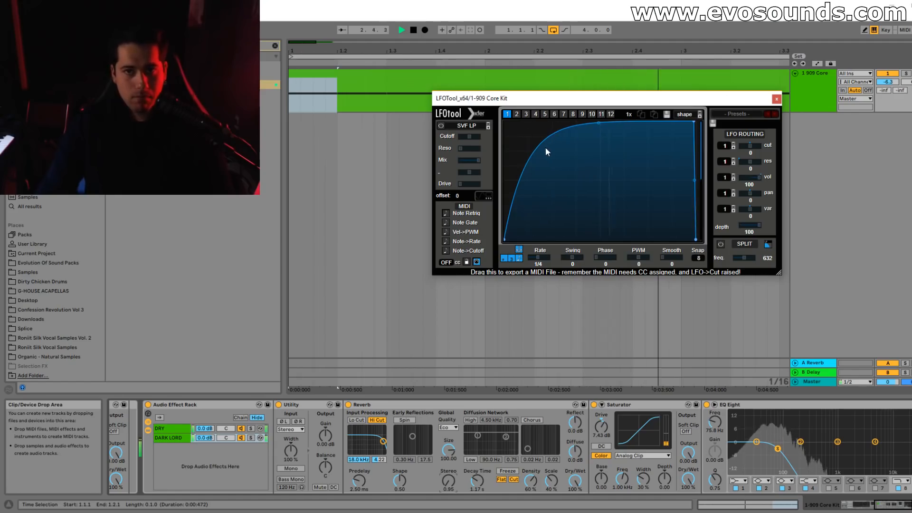
Raise the first EQ Eight's low-pass cutoff to 220 Hz while the kick plays.
click(908, 442)
key(space)
key(space)
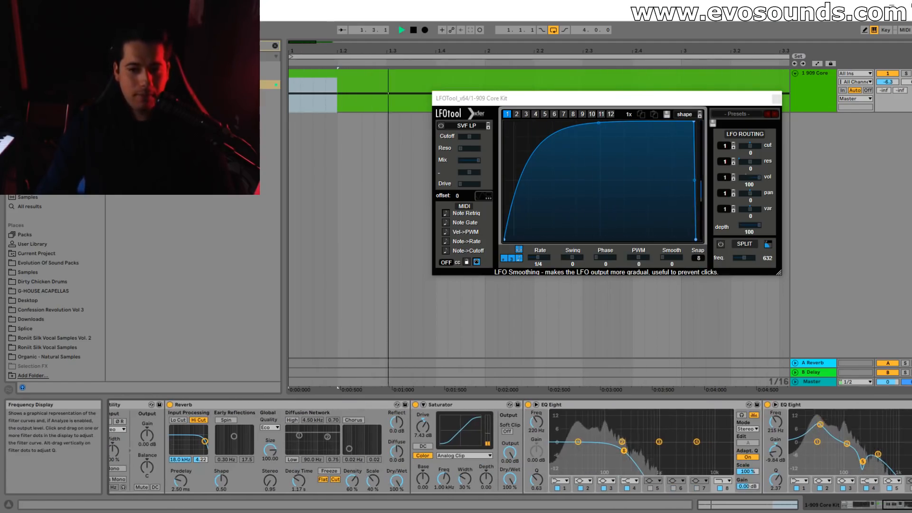
Switch to the Session View and open SPAN on the master to examine the playing kick's low-frequency peaks.
click(876, 505)
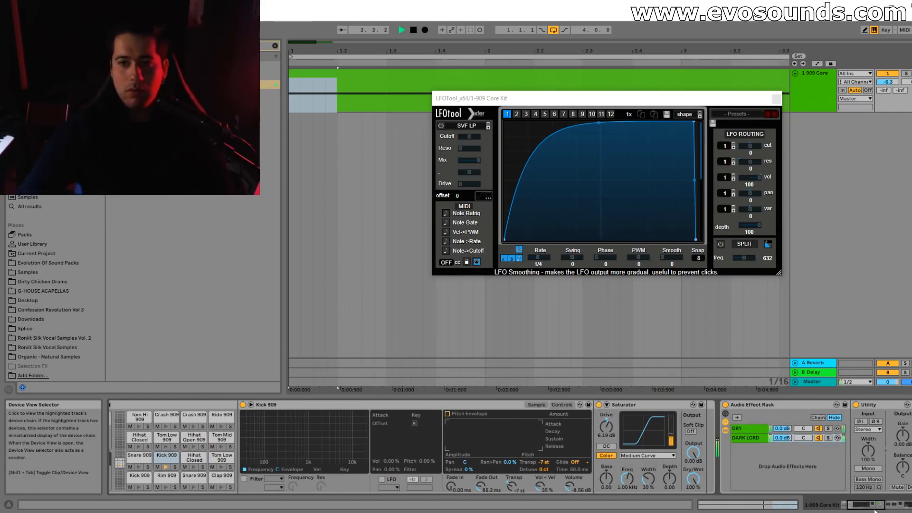
key(Tab)
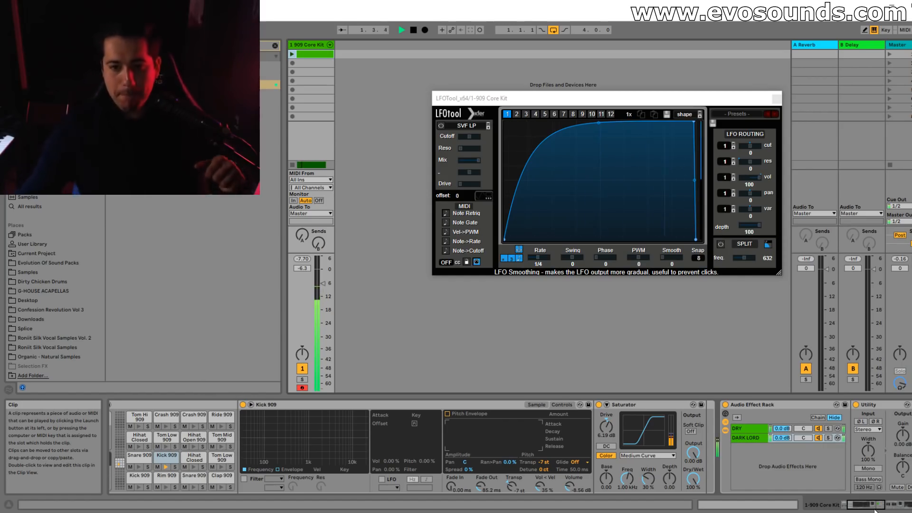
key(space)
click(897, 45)
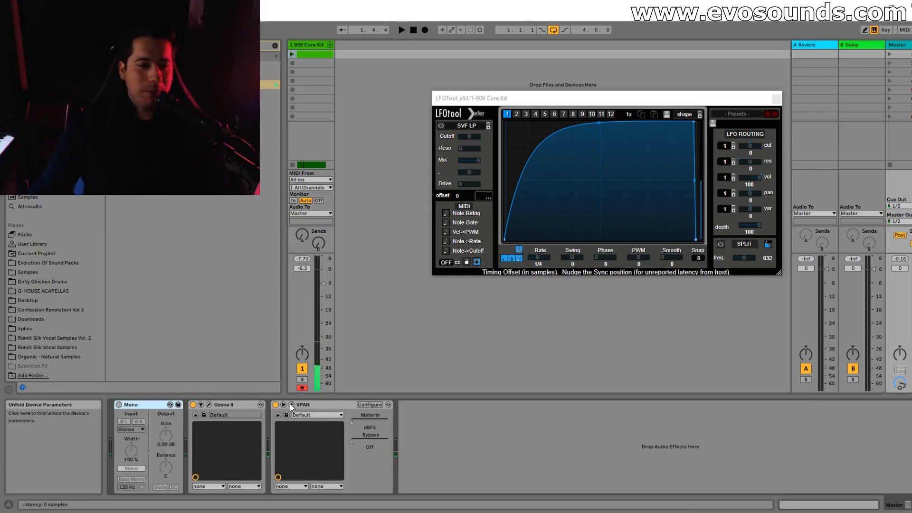
click(291, 405)
key(space)
drag(522, 162, 522, 162)
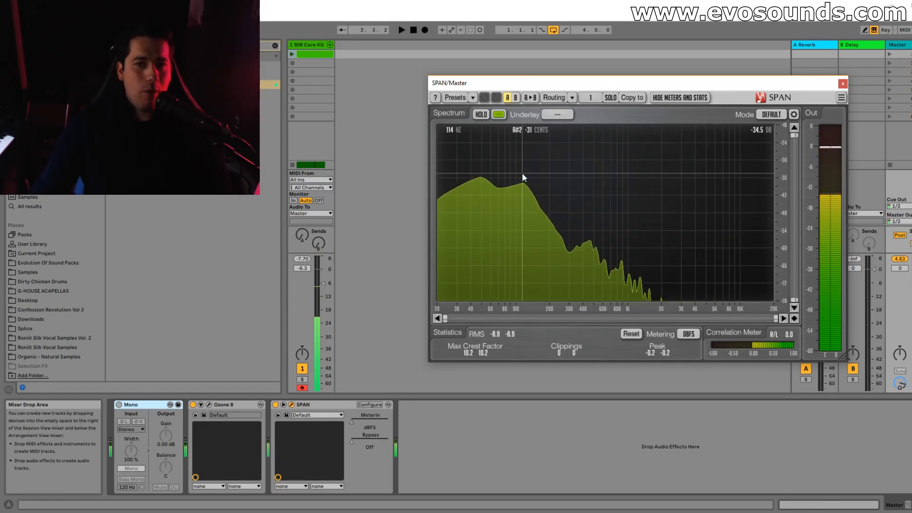
key(space)
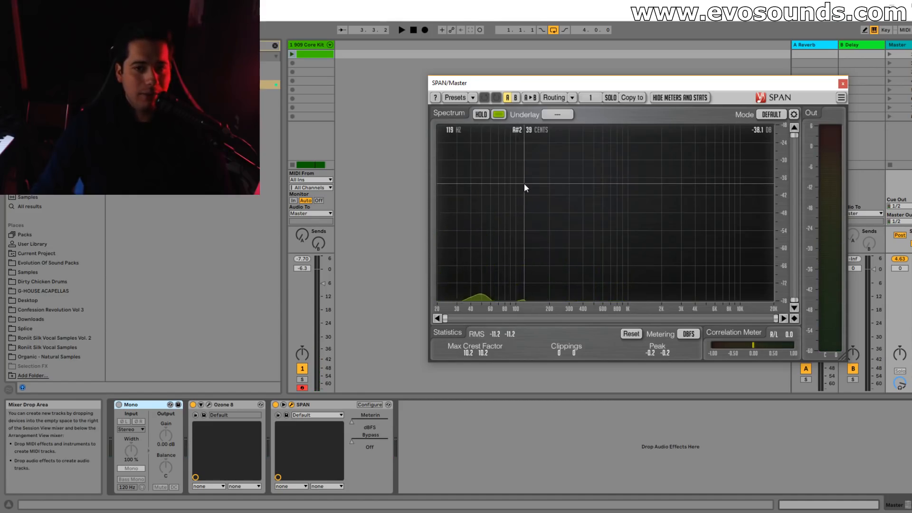
Add a third EQ Eight before the DARK LORD LFOTool and cut 114 Hz by 7.14 dB with a Q of 2.20.
click(309, 45)
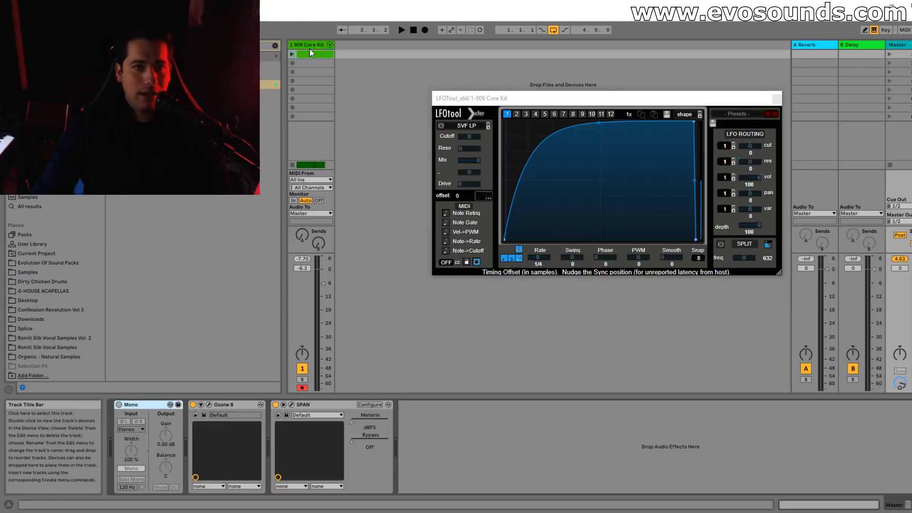
click(904, 505)
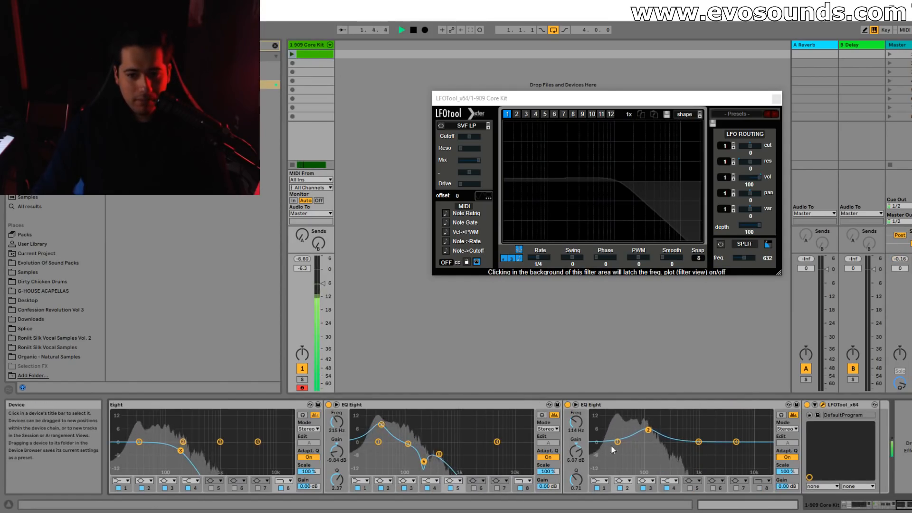
mouse_move(576, 480)
mouse_down()
mouse_move(576, 459)
mouse_move(576, 479)
mouse_up()
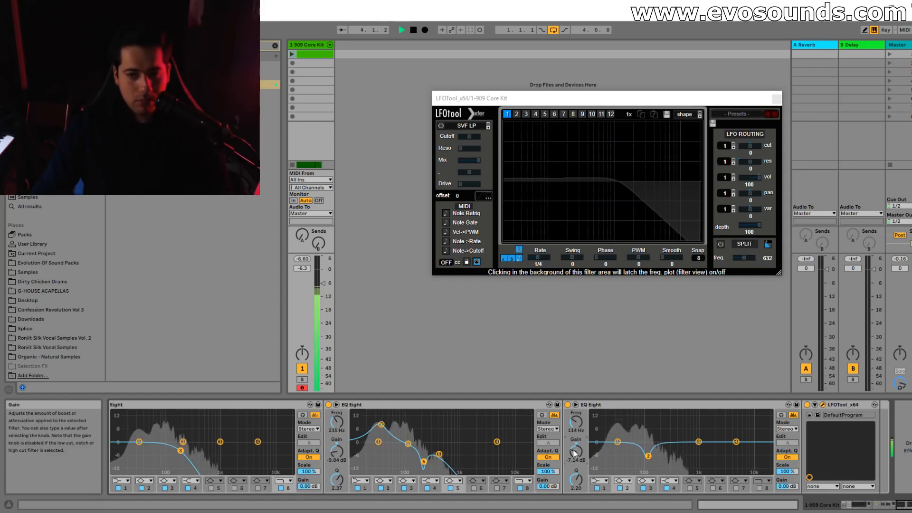
Using SPAN on the master as reference, adjust the third EQ Eight's low-pass band and boost band 1 by 4.09 dB at 41.7 Hz.
click(909, 47)
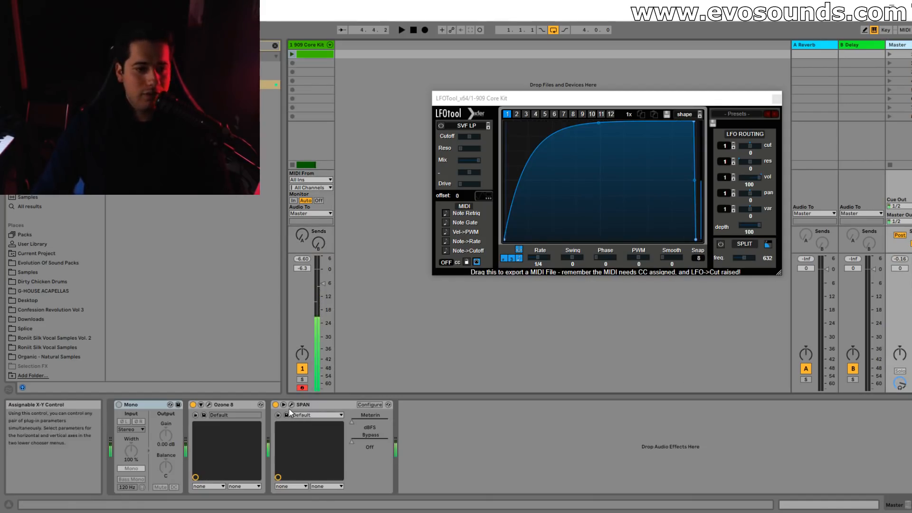
click(291, 404)
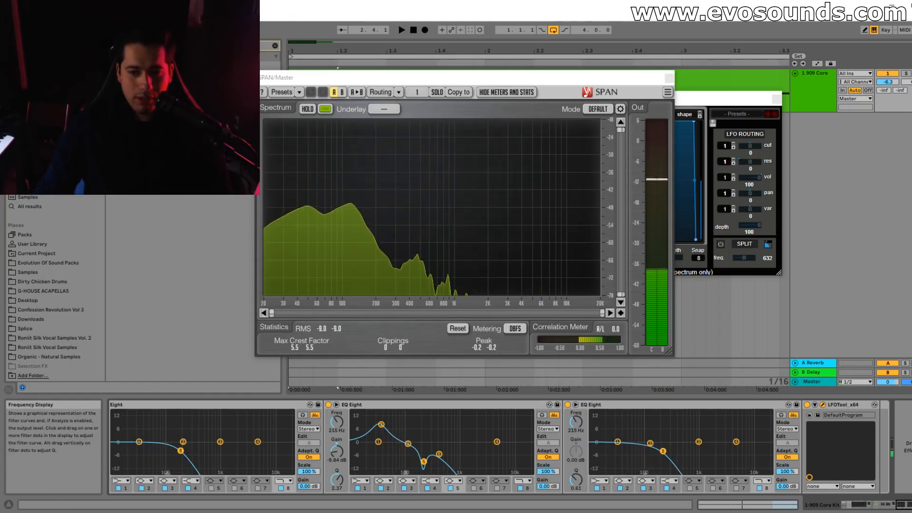
click(760, 489)
drag(663, 451, 662, 462)
drag(618, 442, 625, 433)
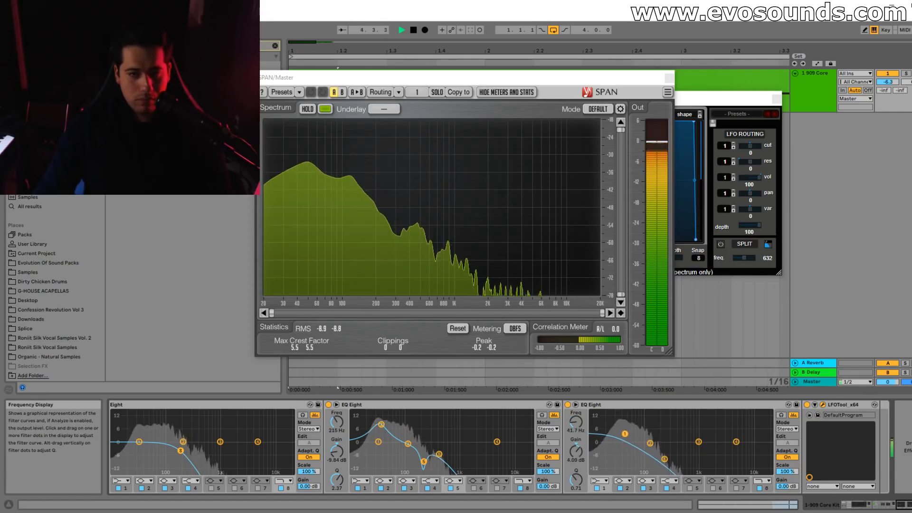
Change the third EQ Eight's band 1 to a low cut at 32.3 Hz with a Q of 1.49, and audition the kick.
click(602, 481)
click(600, 429)
drag(625, 450, 616, 435)
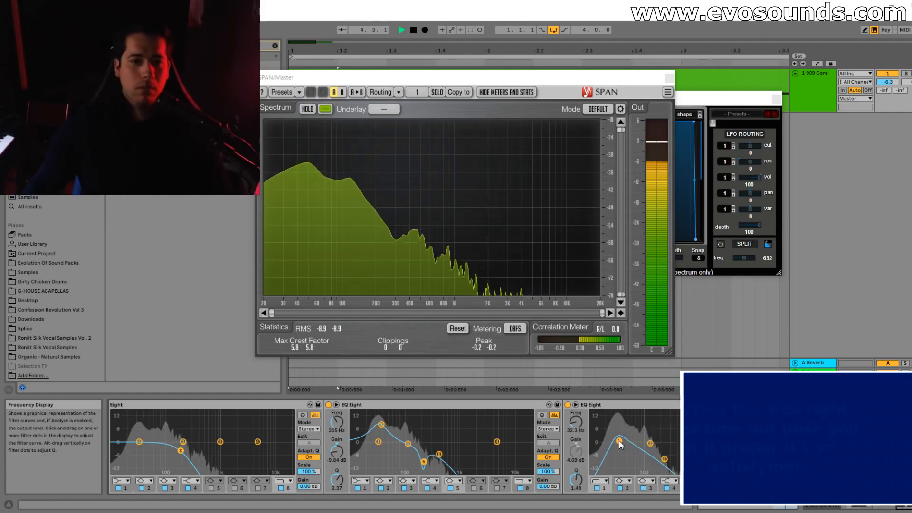
key(space)
scroll(541, 485, left, 10)
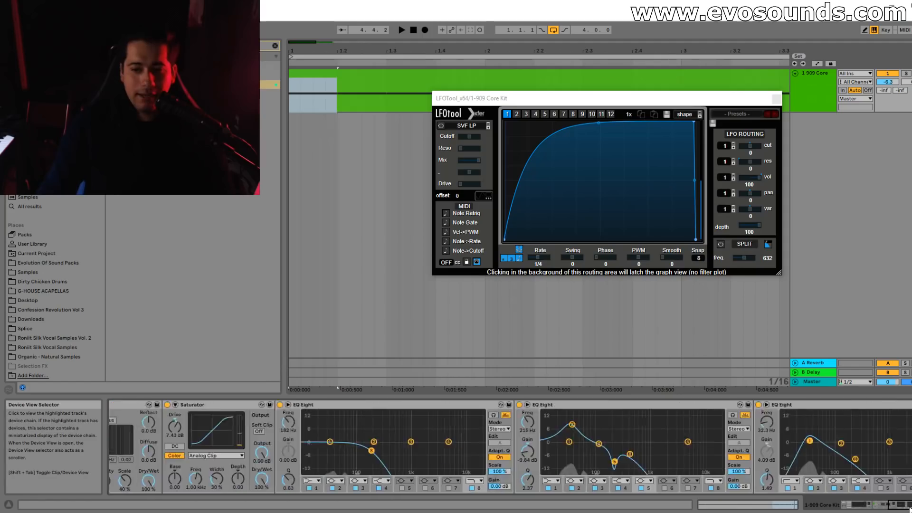
key(space)
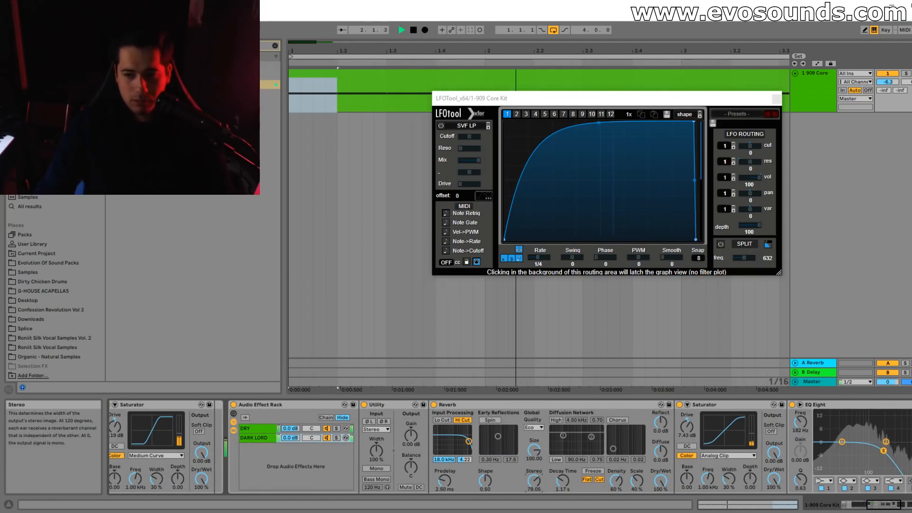
key(space)
Raise the low-pass cutoffs to 550 Hz on the third EQ Eight and about 900 Hz on the second, and audition.
drag(879, 505, 910, 510)
drag(665, 459, 668, 459)
drag(440, 459, 458, 459)
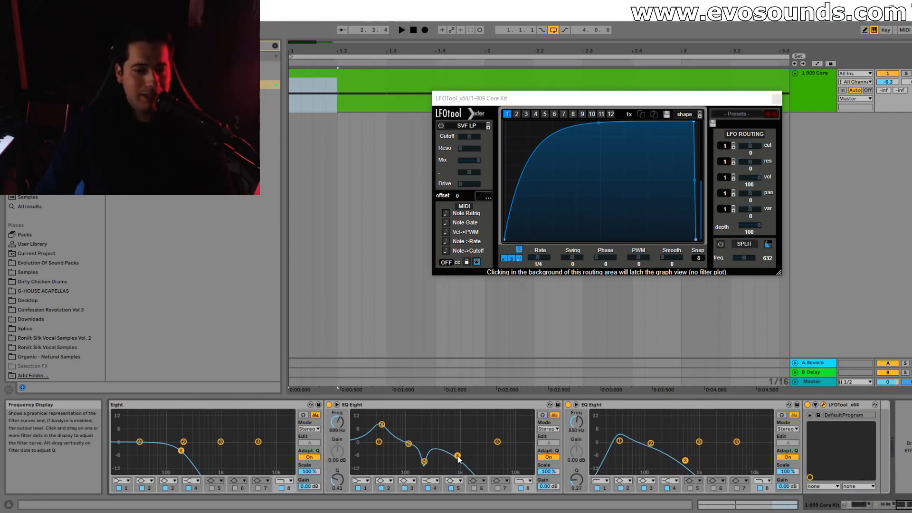
key(space)
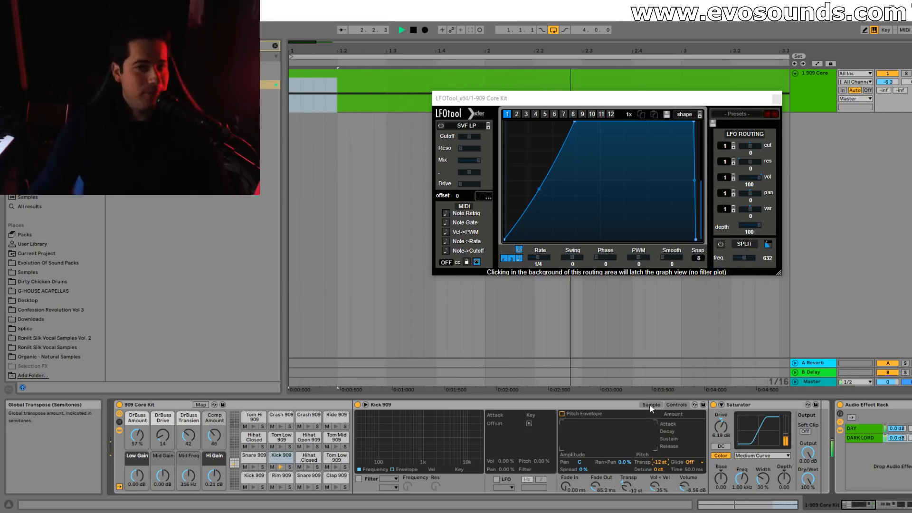
Audition the kick and examine the Kick 909's global transpose setting in the device chain.
key(space)
drag(859, 508, 841, 510)
key(space)
key(space)
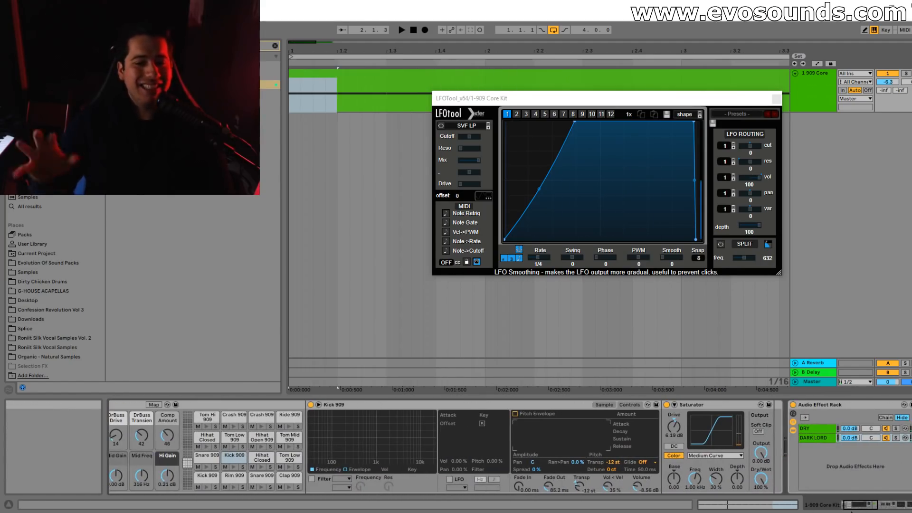
click(613, 462)
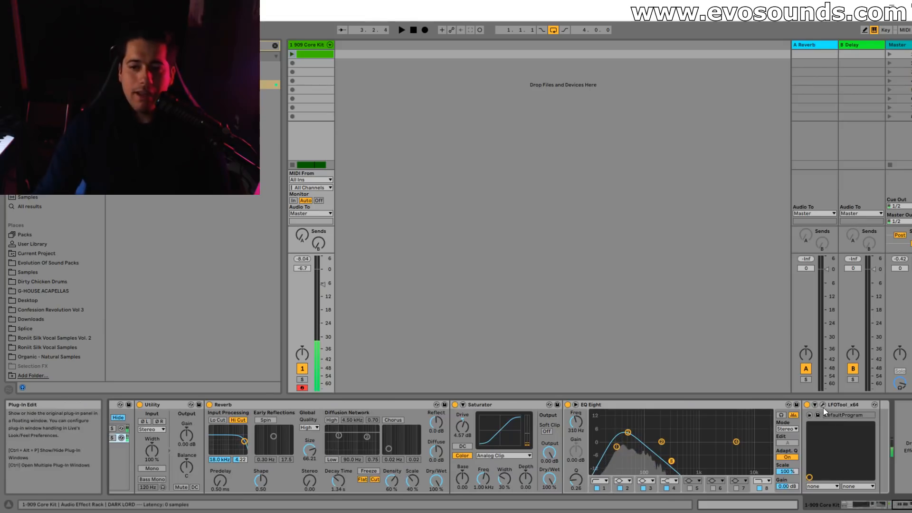
click(822, 405)
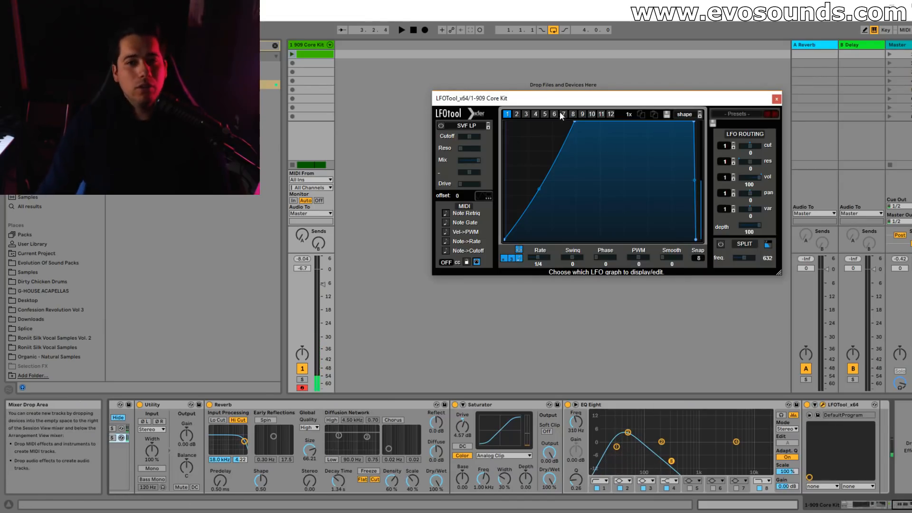
Redraw the LFOTool curve as a flat, silent first quarter followed by three falling sawtooth ramps, and play the result.
drag(574, 122, 572, 122)
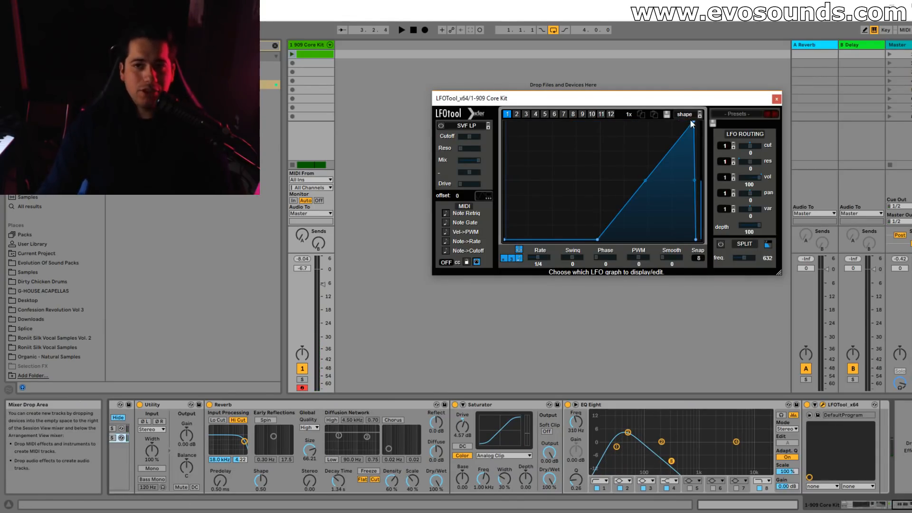
double_click(694, 122)
drag(559, 194, 554, 109)
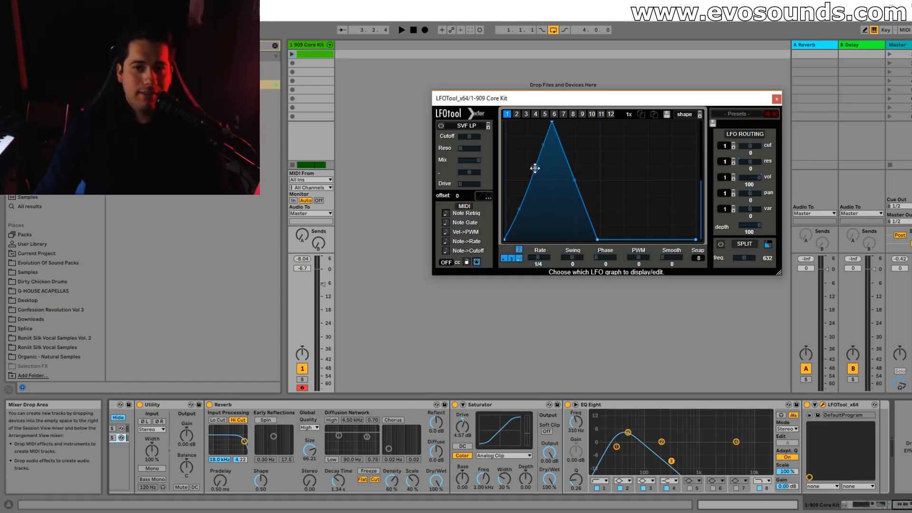
drag(536, 171, 551, 239)
drag(626, 236, 600, 123)
drag(650, 191, 648, 240)
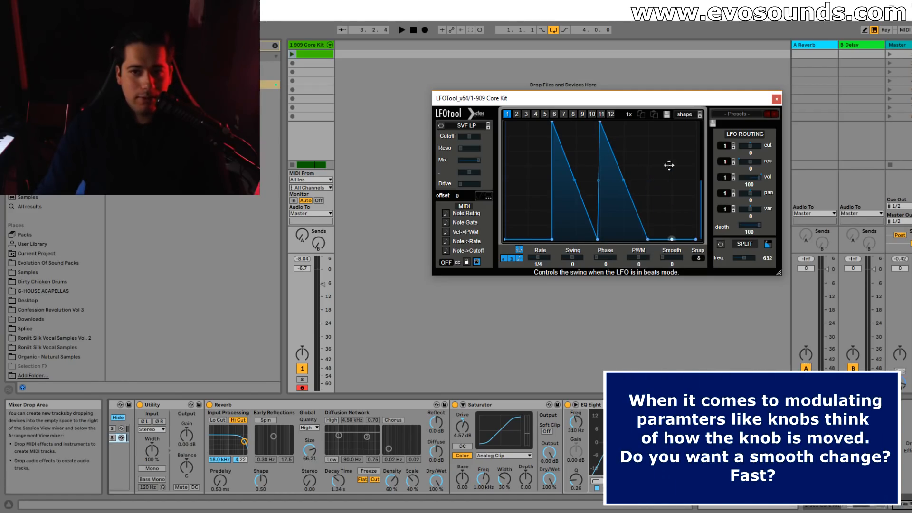
drag(669, 179, 641, 115)
key(space)
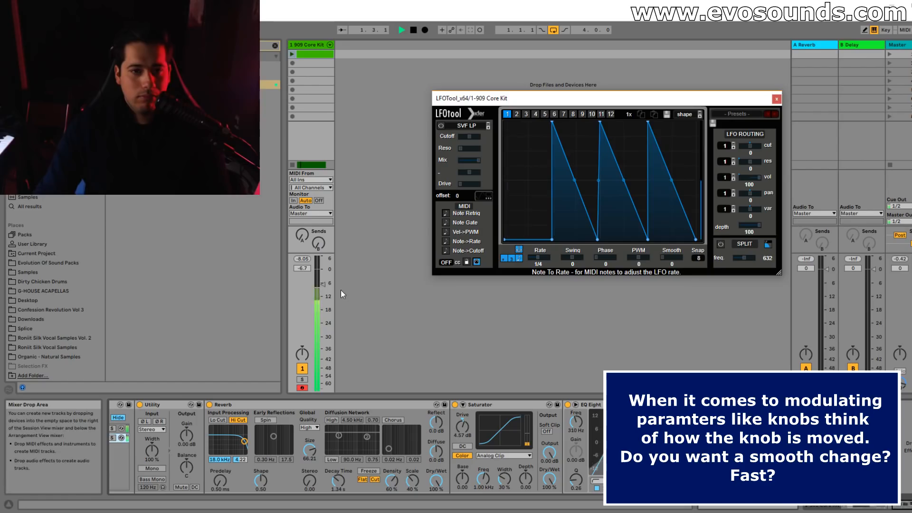
Nudge the low points of the LFOTool ramps slightly earlier and set the 909 Core Kit track volume to -5.9 dB during playback.
drag(323, 285, 323, 283)
drag(552, 239, 600, 239)
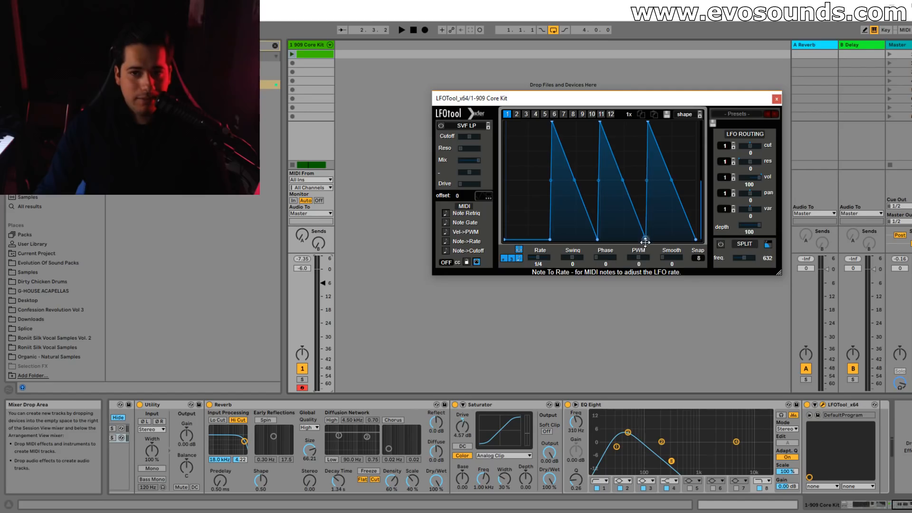
key(space)
drag(323, 283, 323, 281)
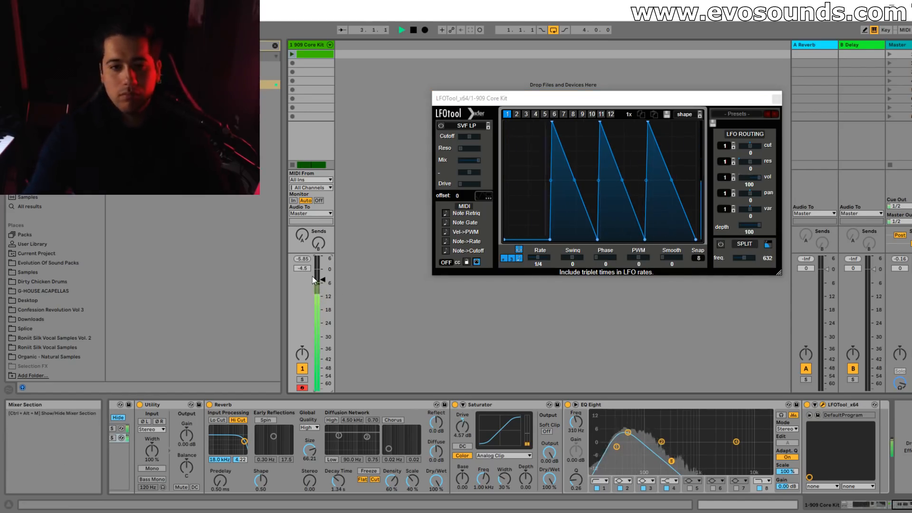
drag(323, 279, 323, 282)
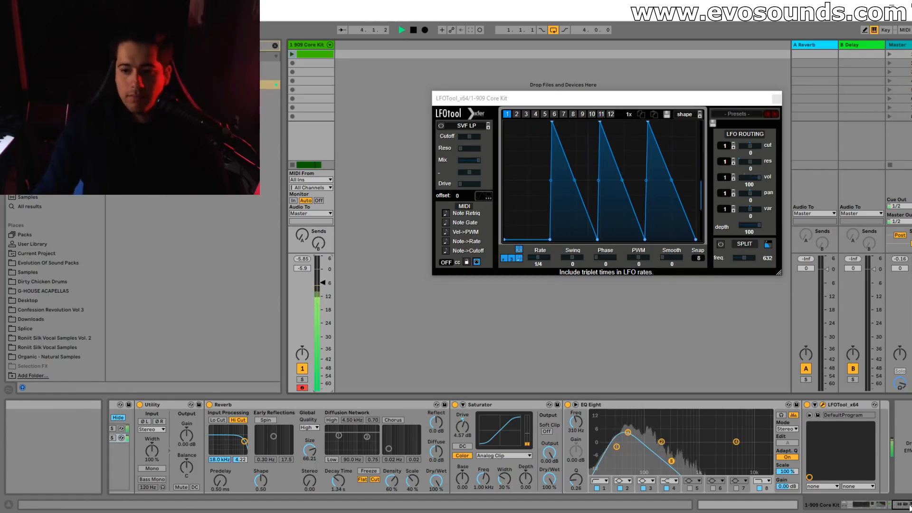
Raise the DARK LORD chain volume to 6.0 dB and solo both the track and that chain.
drag(910, 507, 899, 507)
drag(298, 438, 298, 432)
click(303, 380)
click(343, 438)
key(space)
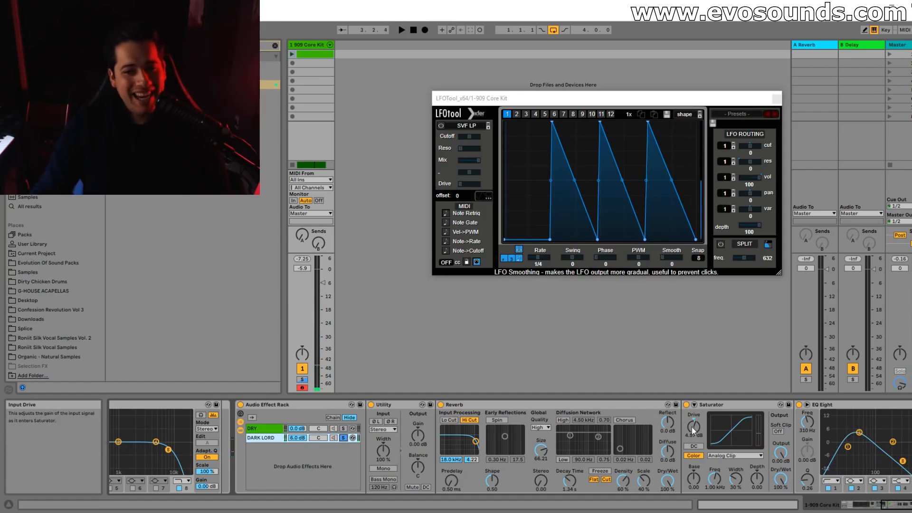
Set the DARK LORD Saturator's drive to 9.71 dB and unsolo the chain while auditioning the kick.
drag(692, 430, 692, 413)
key(space)
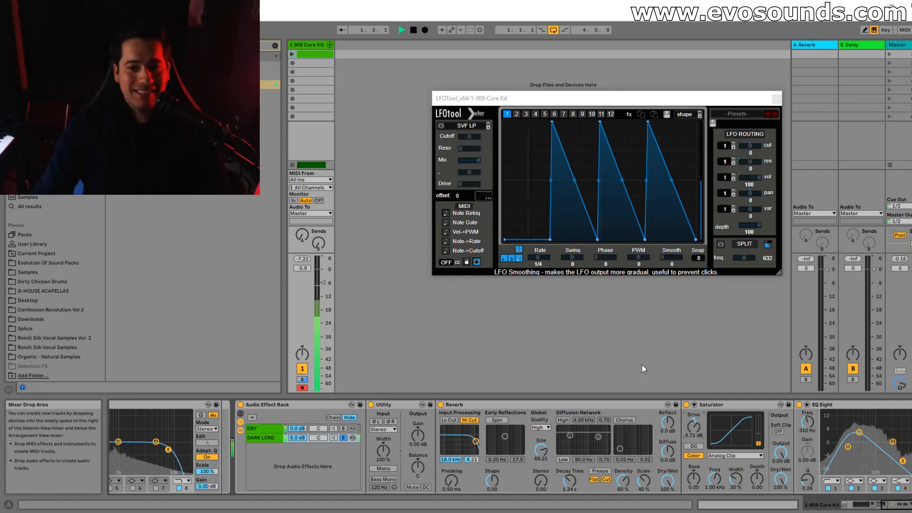
click(343, 438)
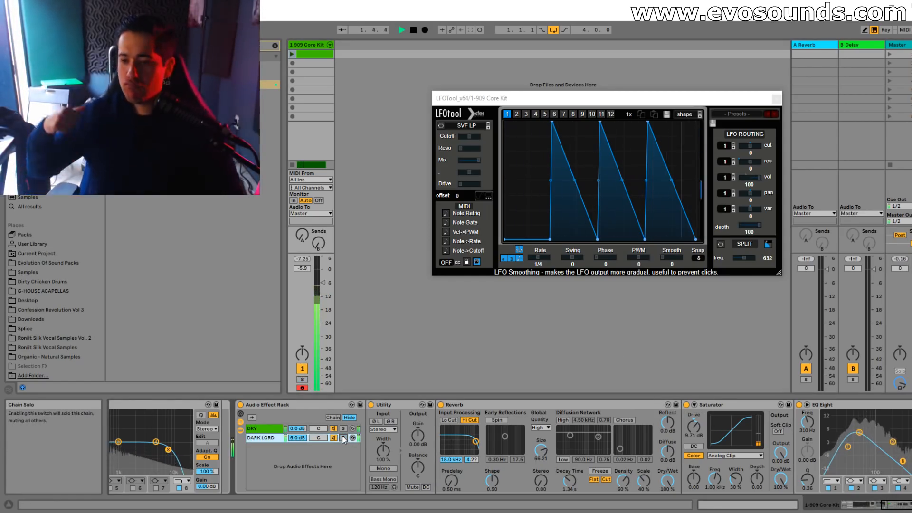
key(space)
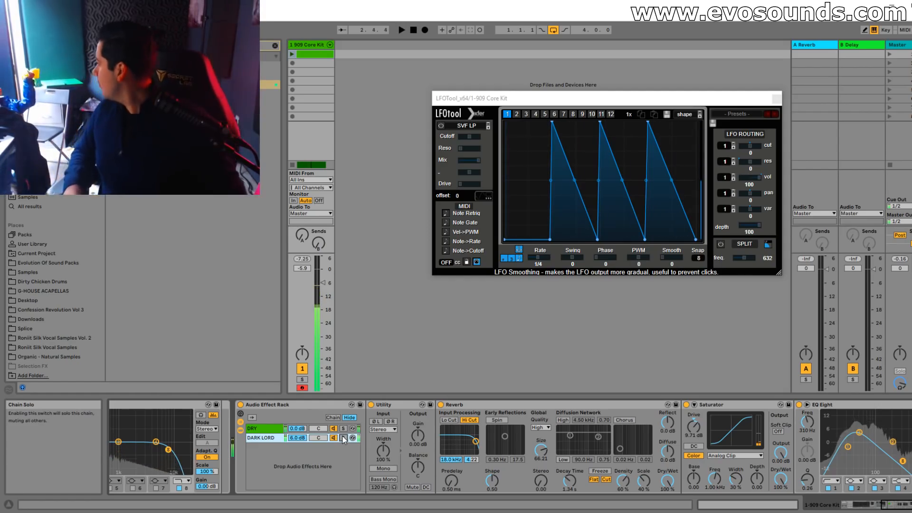
key(space)
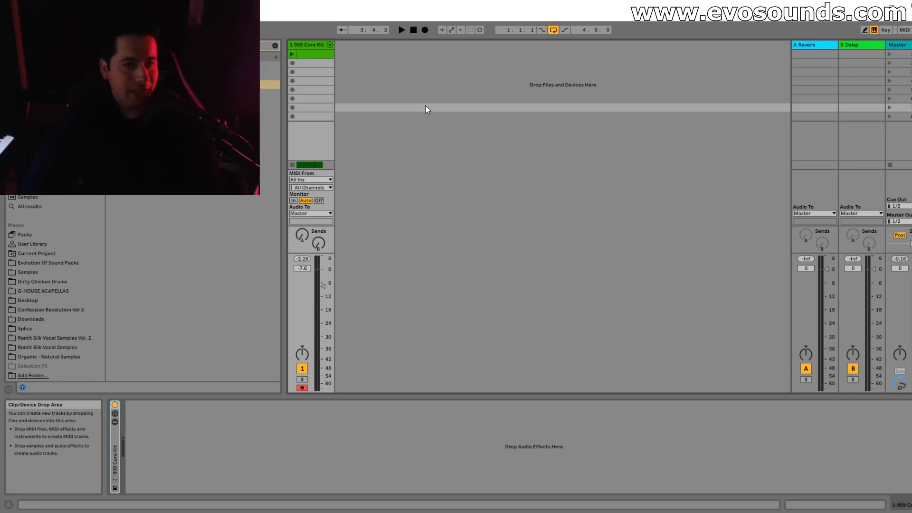
Add Convolution Reverb to the 909 Core Kit track and browse its impulse types and responses, keeping Real Places with Arundel Nave.
drag(190, 84, 251, 470)
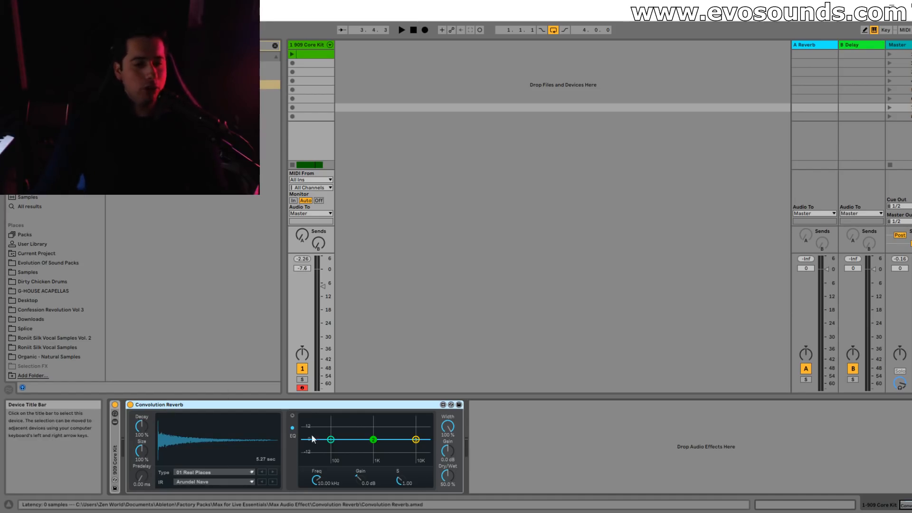
click(197, 473)
click(205, 378)
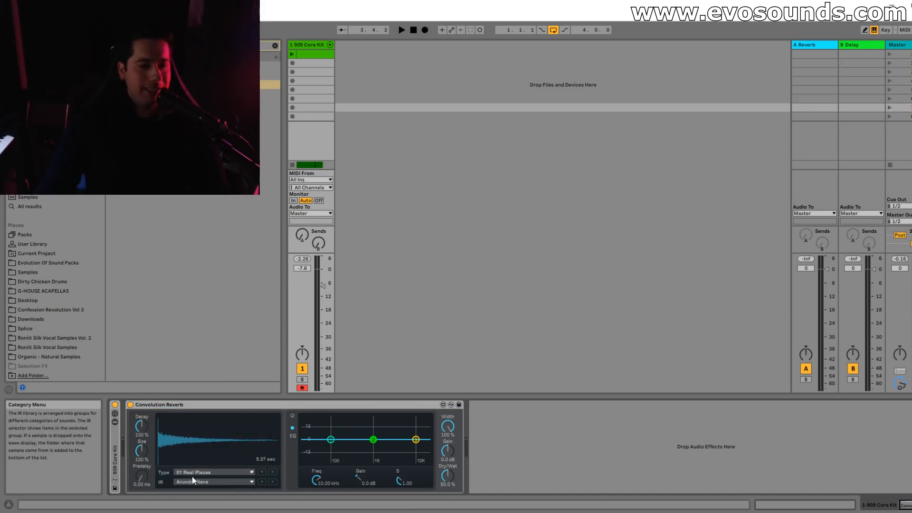
click(192, 481)
click(469, 490)
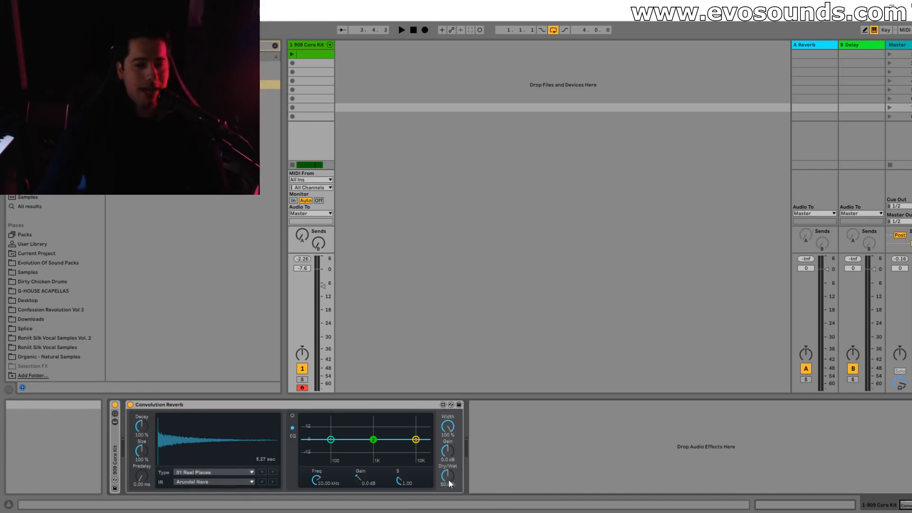
Try a Convolution Reverb size of 200% with a decay of 12.3%, auditioning the kick.
key(space)
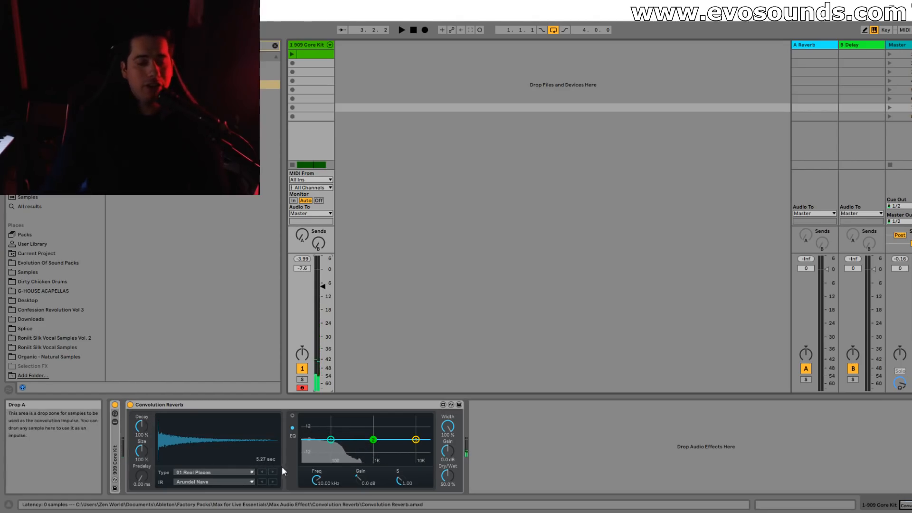
drag(142, 451, 141, 467)
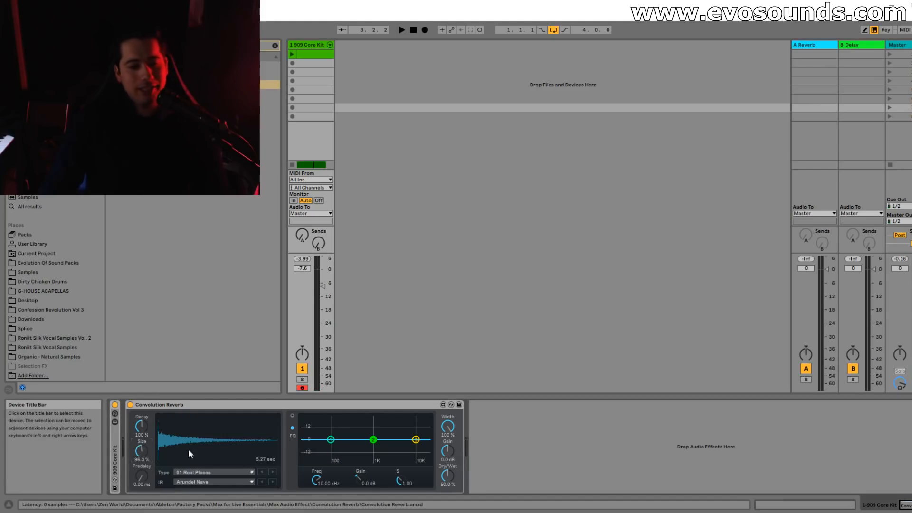
drag(142, 434, 142, 470)
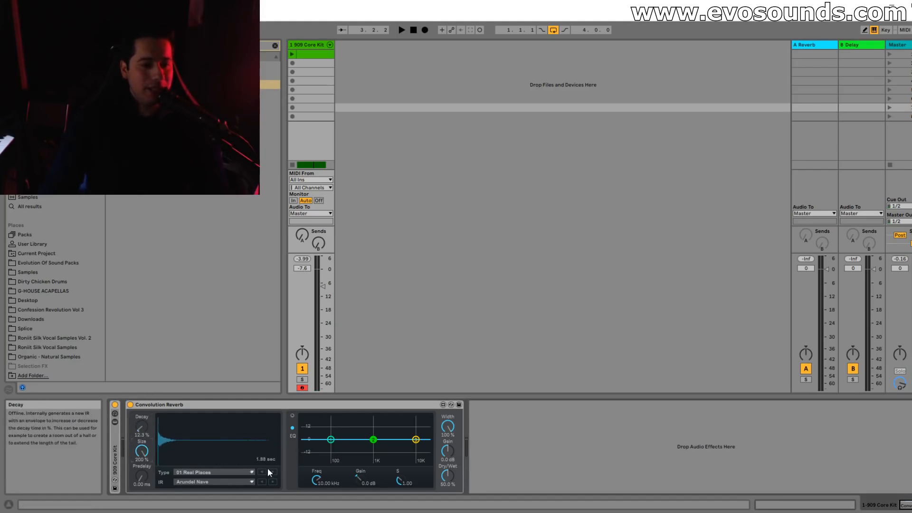
key(space)
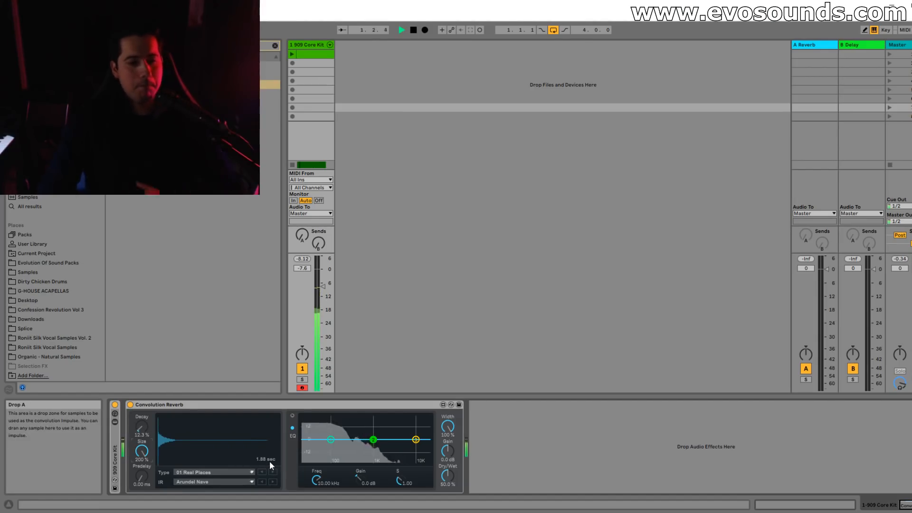
key(space)
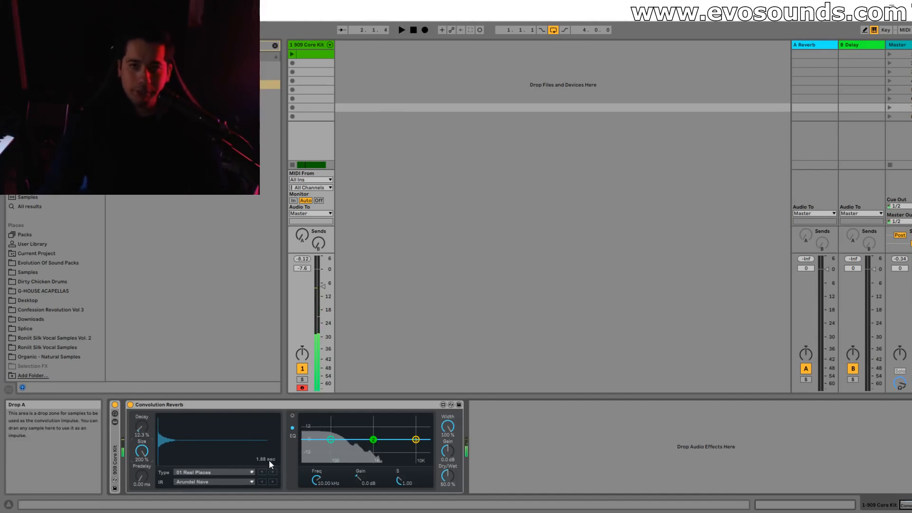
Try a 112% size, 56.1% decay and 93.9 ms predelay on the Convolution Reverb, and return the predelay to zero.
drag(141, 451, 142, 475)
drag(143, 433, 143, 413)
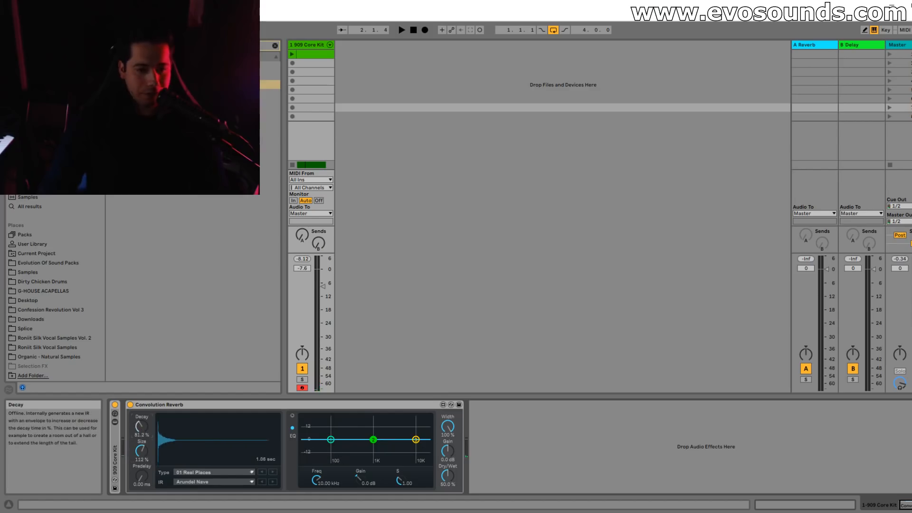
mouse_move(146, 481)
mouse_down()
mouse_move(145, 468)
mouse_move(142, 489)
mouse_up()
key(space)
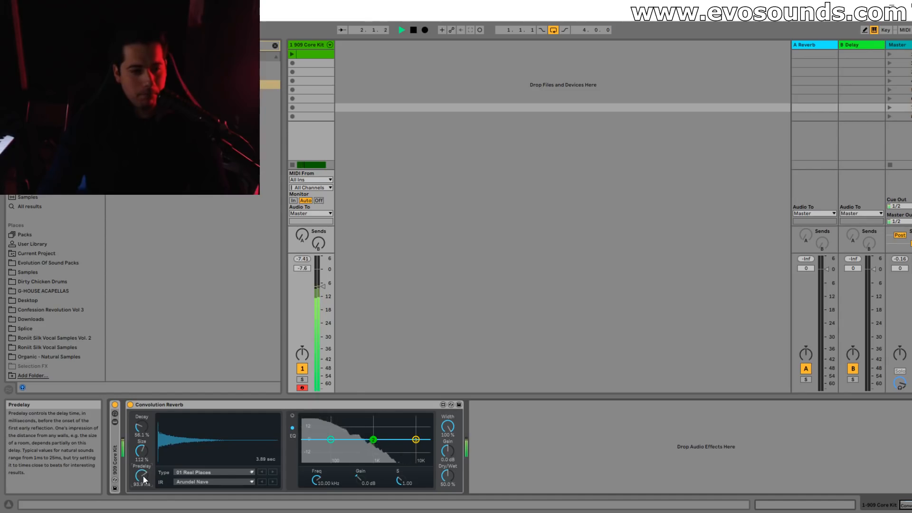
key(space)
drag(143, 478, 143, 504)
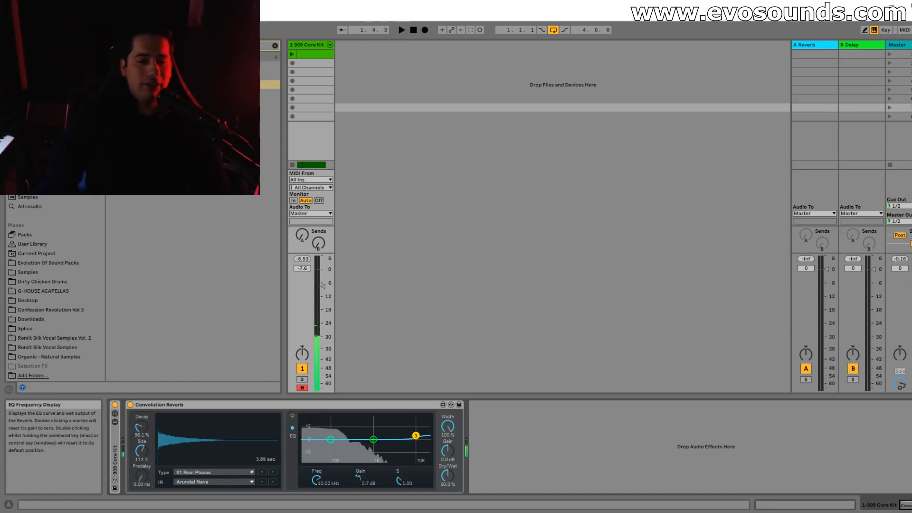
Cut the Convolution Reverb EQ's low band by 4.6 dB at 206 Hz and lower the track volume to -11.0 dB while auditioning.
drag(395, 422, 344, 444)
key(space)
key(space)
key(space)
key(space)
drag(323, 287, 323, 295)
key(space)
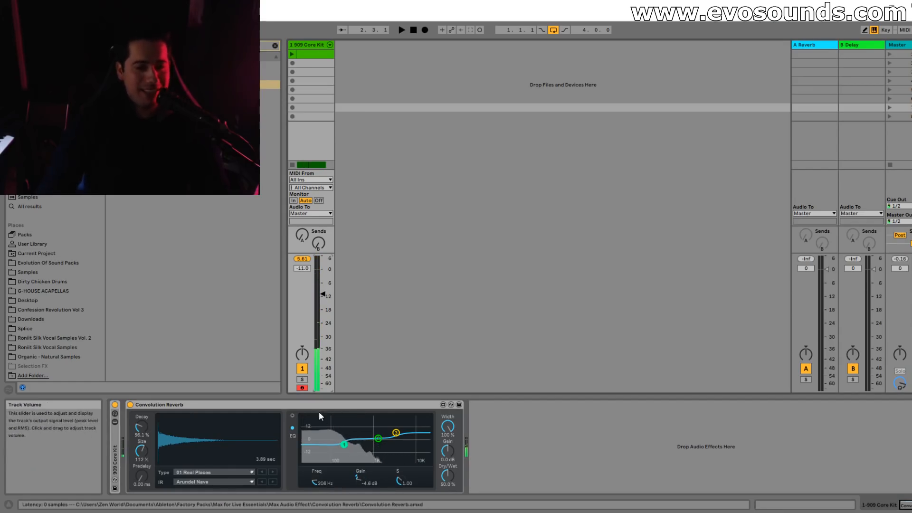
Flatten the Convolution Reverb EQ's low band and set its high band to -1.5 dB at 3.34 kHz, and audition.
drag(344, 444, 396, 442)
key(space)
key(space)
Reduce the Convolution Reverb's size, set its decay to about 24%, and play the kick.
drag(147, 459, 148, 473)
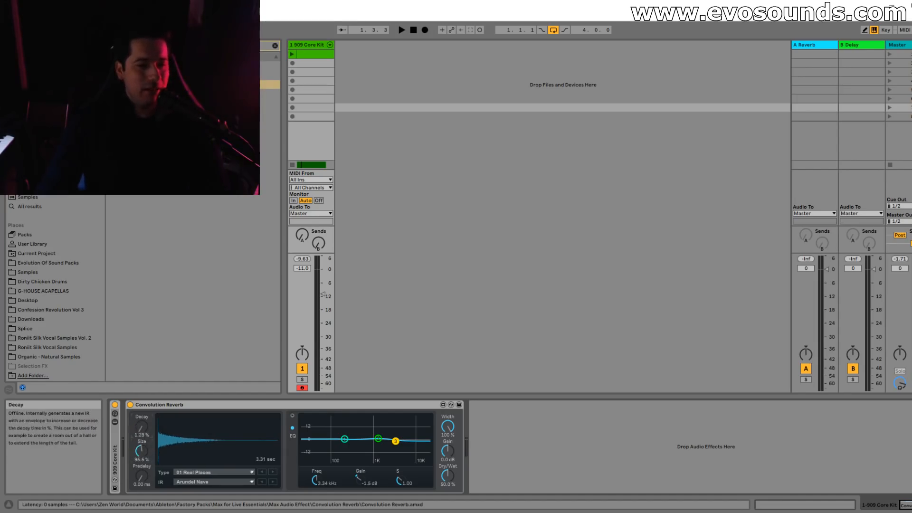
drag(143, 429, 142, 426)
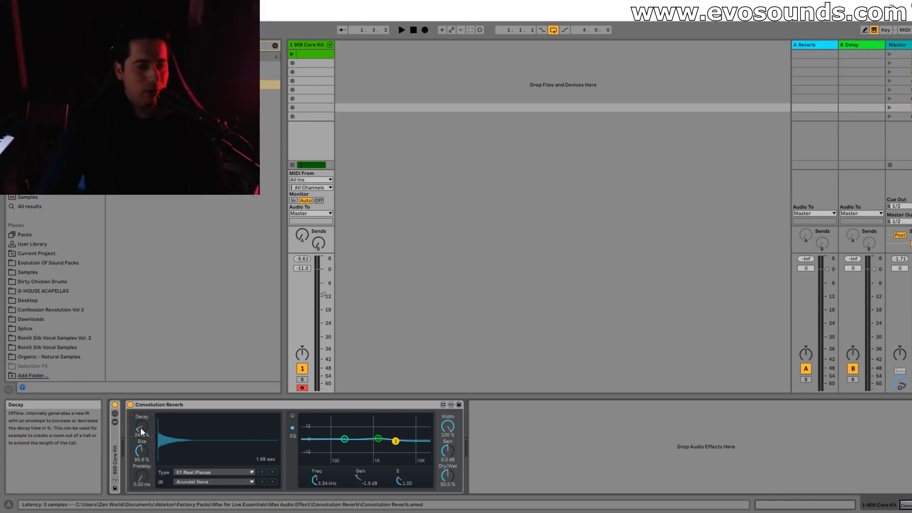
key(space)
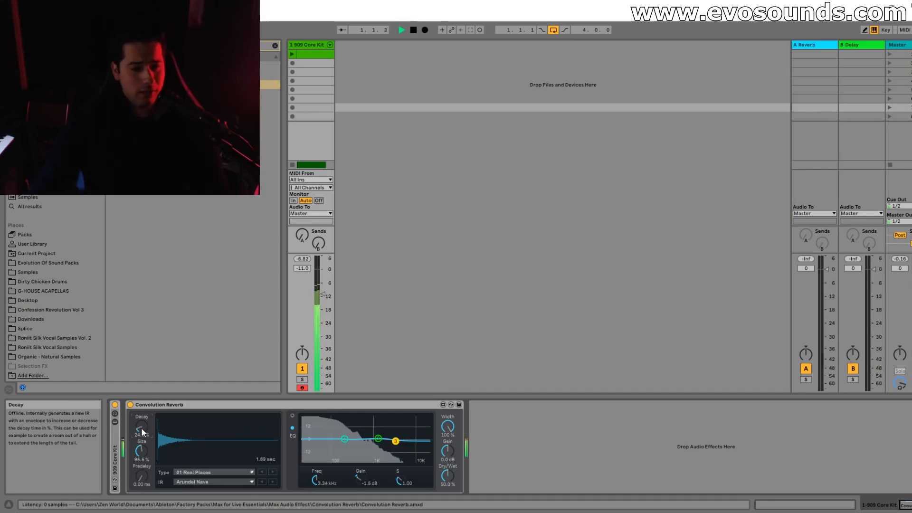
Cut the Convolution Reverb EQ's high band by 18 dB at 328 Hz and raise the track volume to -7.8 dB while auditioning.
drag(327, 294, 326, 288)
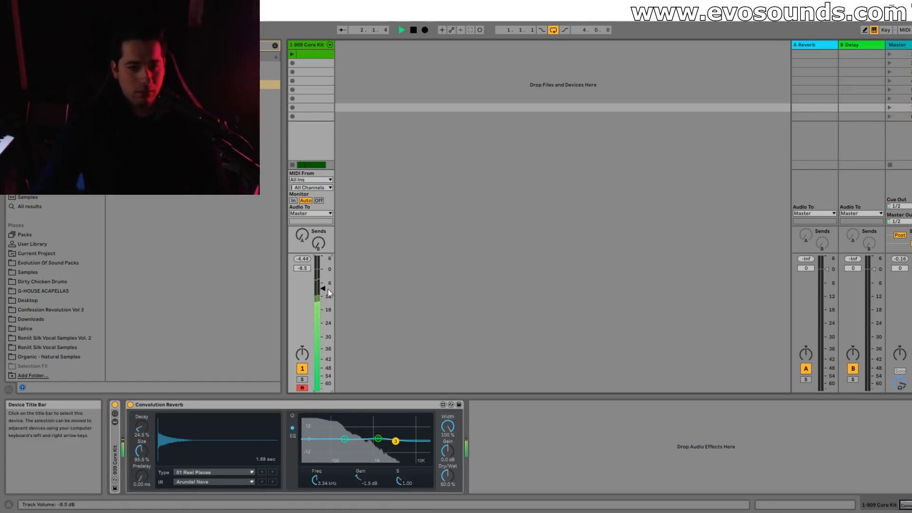
key(space)
drag(395, 441, 348, 480)
key(space)
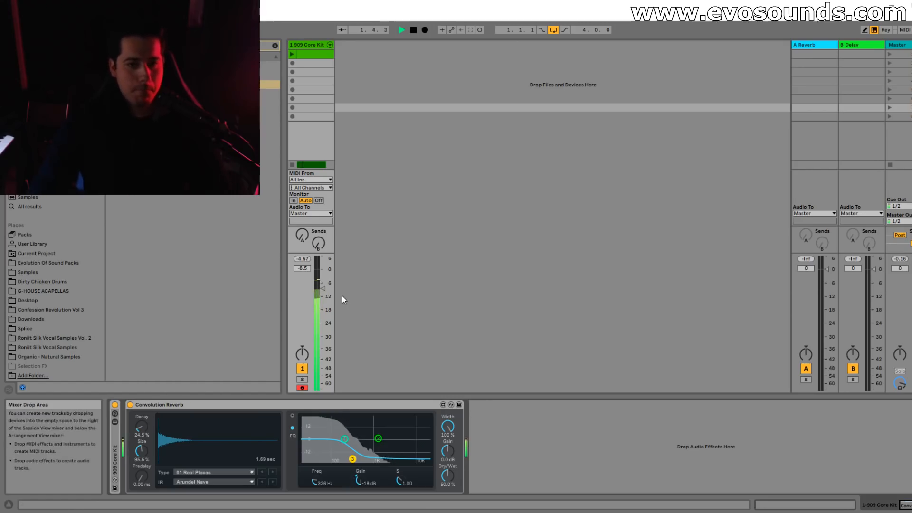
drag(326, 290, 326, 287)
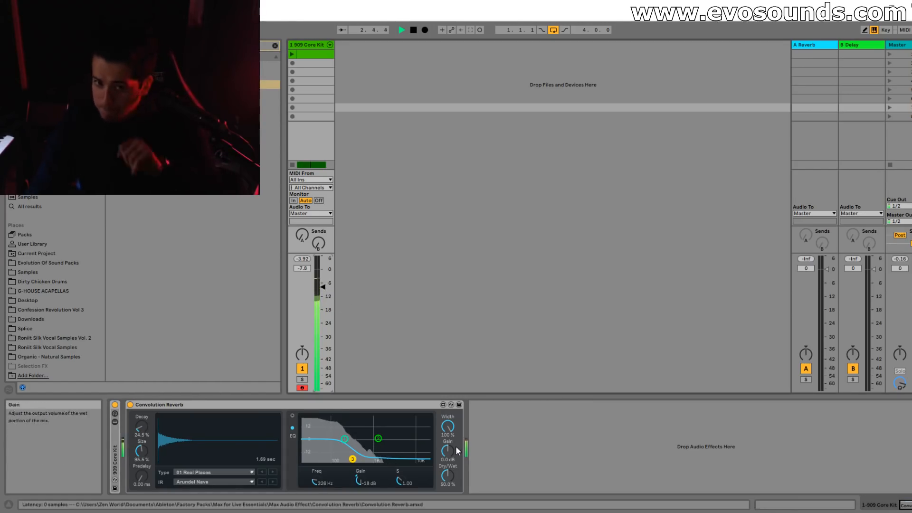
Move the reverb EQ's high band to 163 Hz with an S of 1.55, cut its middle band deeply, and play the kick.
key(space)
drag(352, 461, 401, 449)
key(space)
key(space)
click(340, 459)
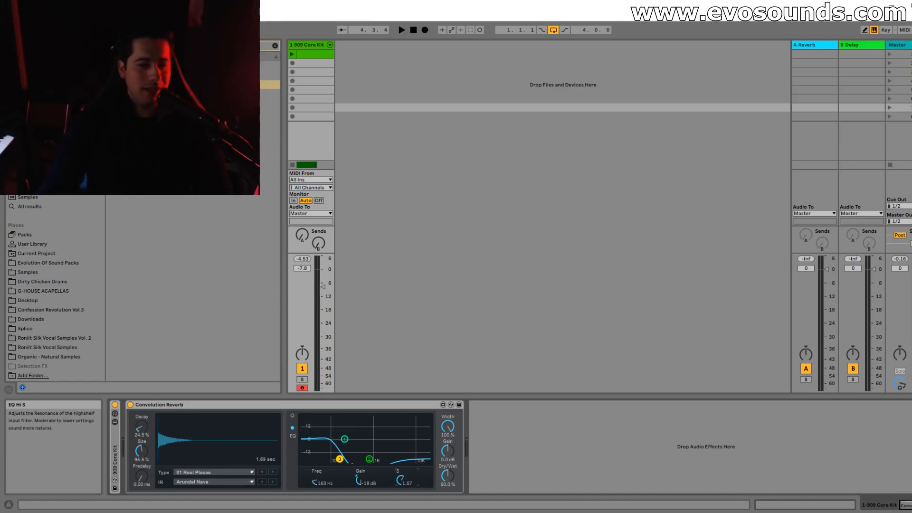
drag(401, 480, 401, 481)
key(space)
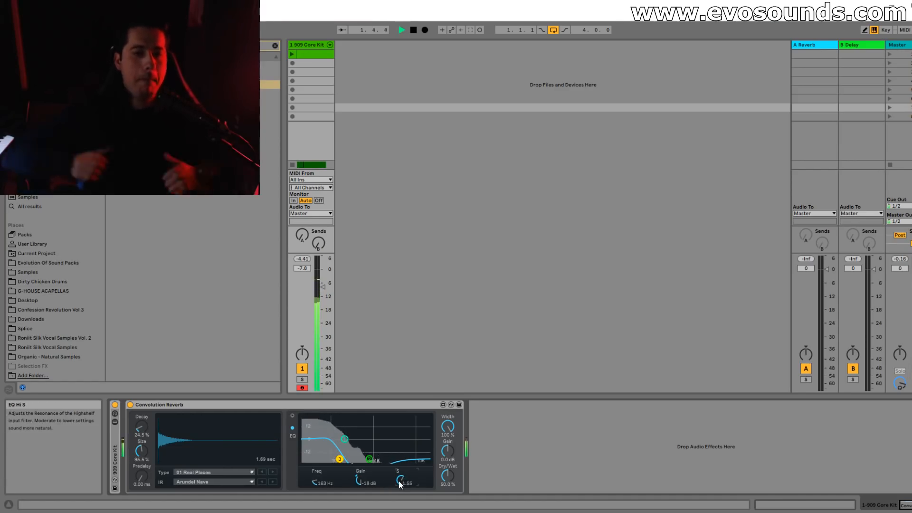
key(space)
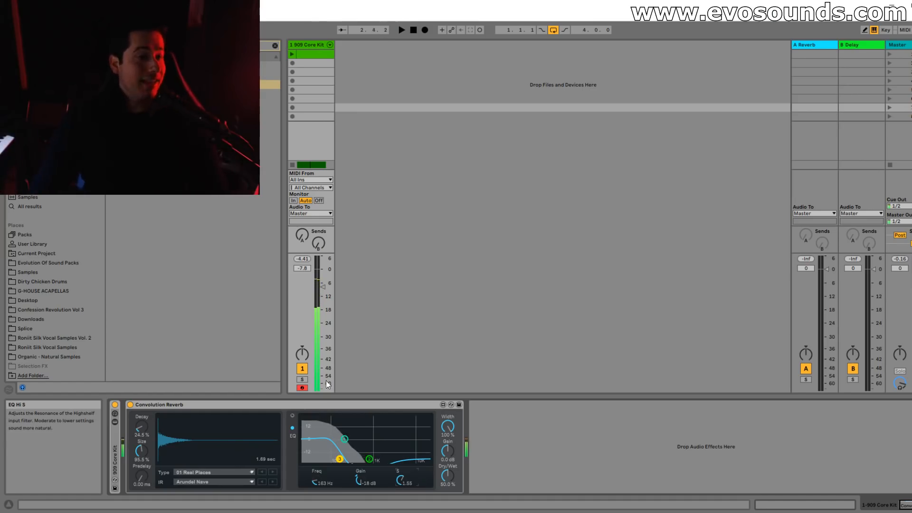
Find the Audio Effect Rack among the audio effects and add it after the Convolution Reverb.
click(31, 150)
click(275, 46)
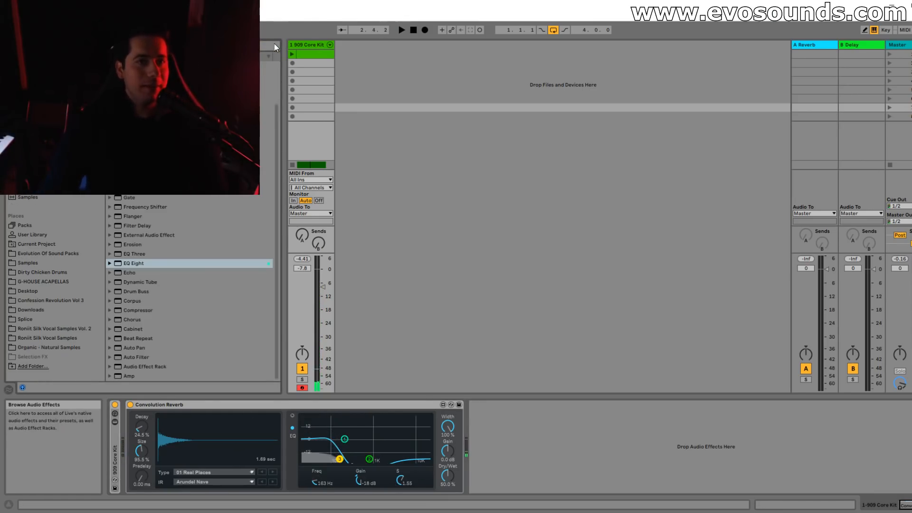
click(274, 44)
scroll(174, 249, down, 3)
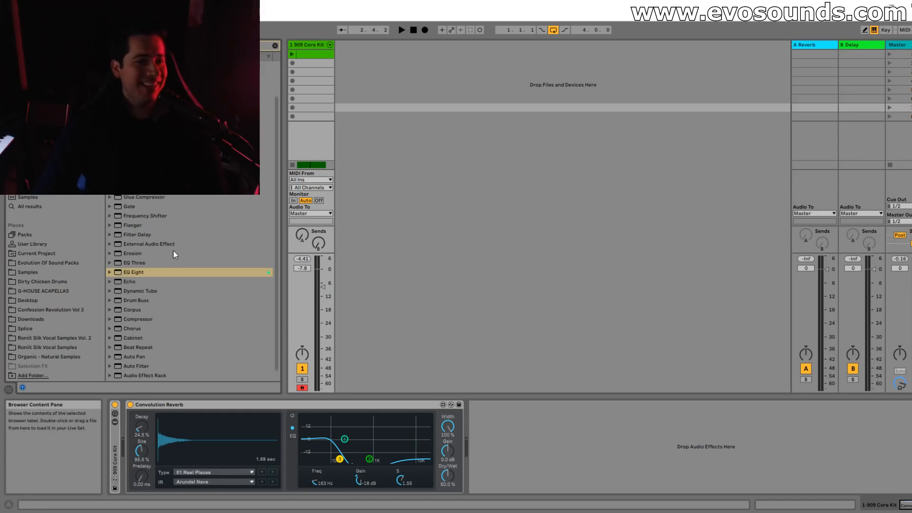
click(144, 322)
scroll(145, 324, up, 3)
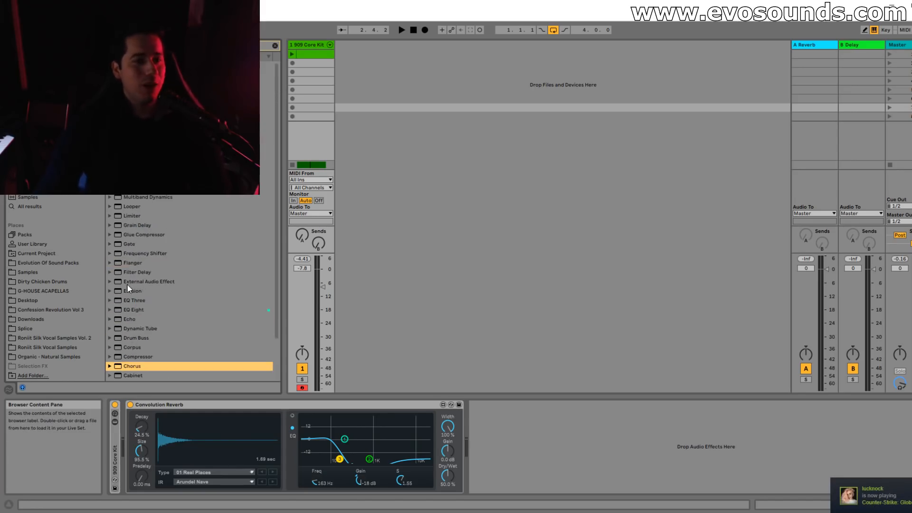
scroll(197, 303, down, 2)
drag(150, 365, 555, 435)
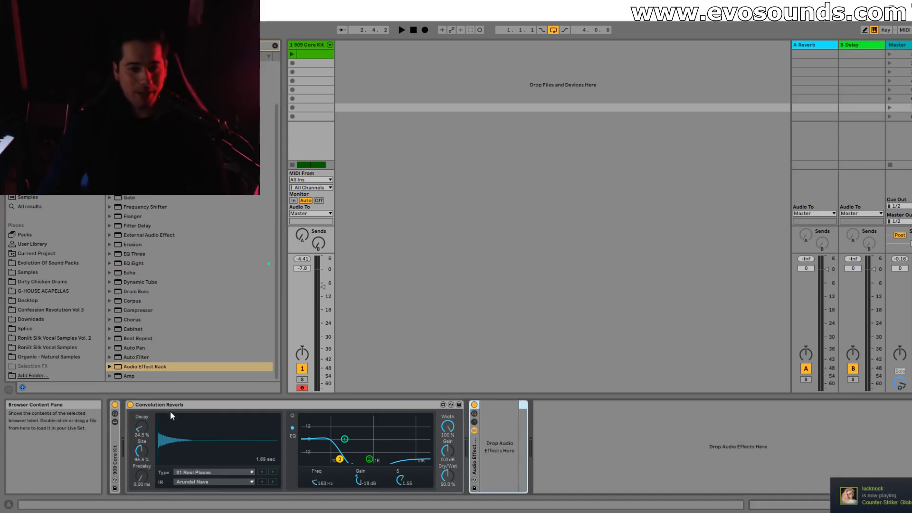
Give the Audio Effect Rack two chains, with a Utility followed by the existing Convolution Reverb in the second chain.
scroll(158, 352, up, 2)
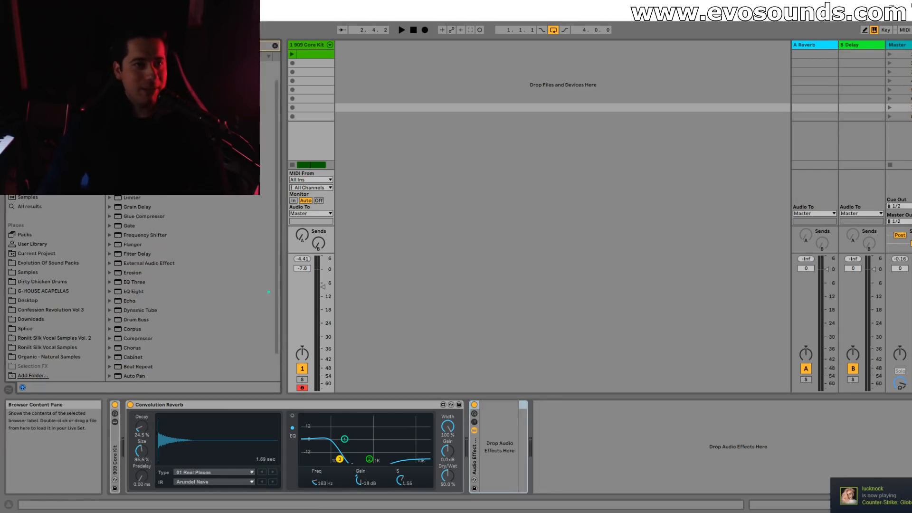
click(474, 422)
drag(367, 327, 537, 460)
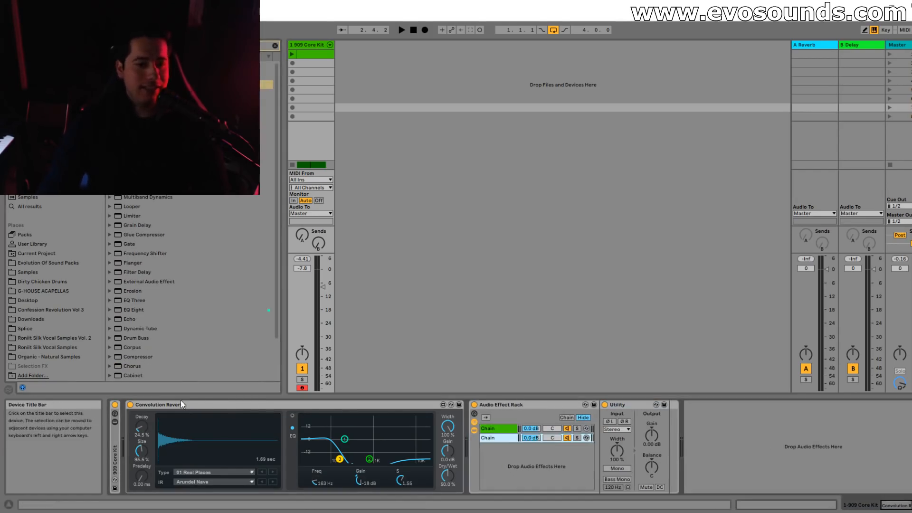
drag(178, 404, 560, 427)
drag(504, 438, 505, 440)
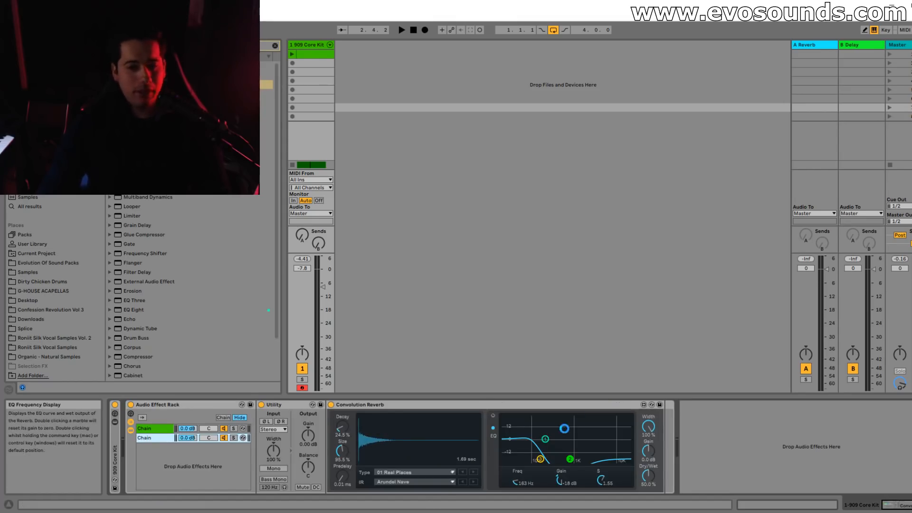
Find LFOTool_x64 and add it after the Convolution Reverb inside the rack chain.
click(275, 46)
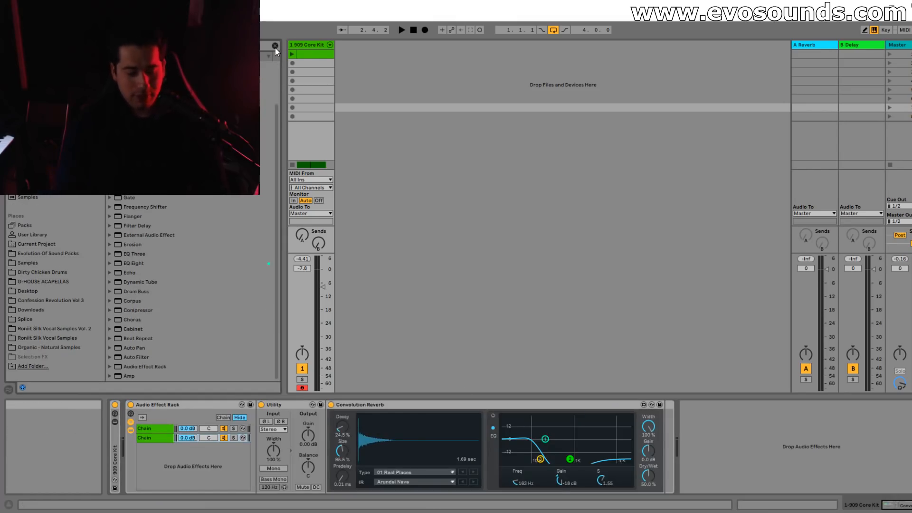
drag(271, 74, 657, 464)
drag(271, 75, 666, 457)
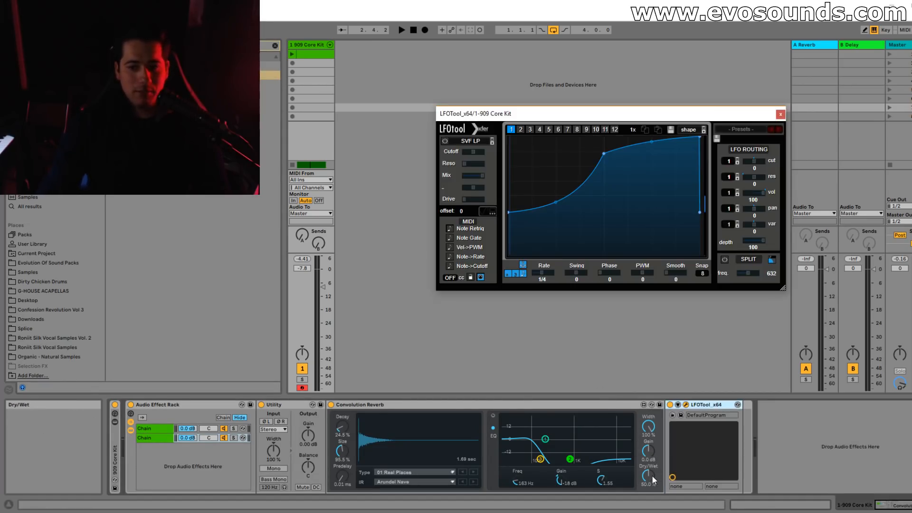
Set the reverb to 100% wet, start the LFOTool volume curve at zero, make its rise peak earlier, and audition.
drag(509, 212, 515, 269)
key(space)
drag(700, 137, 697, 135)
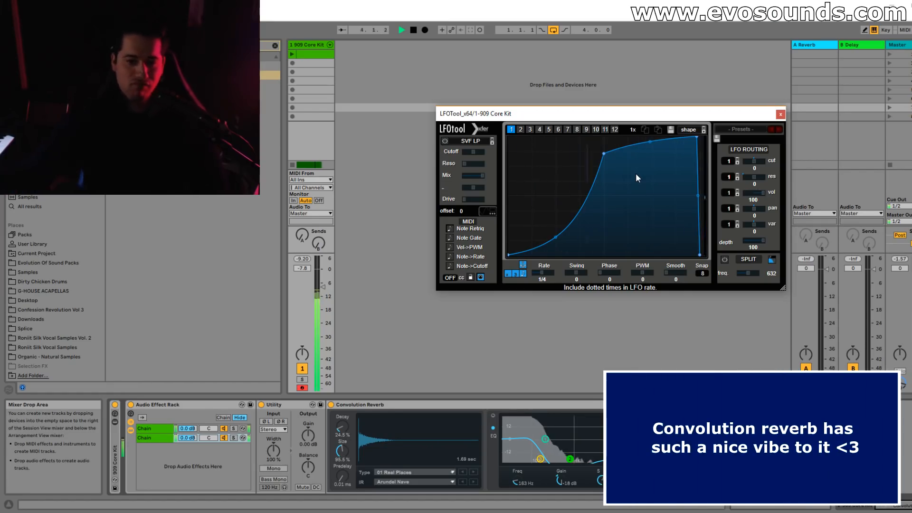
key(space)
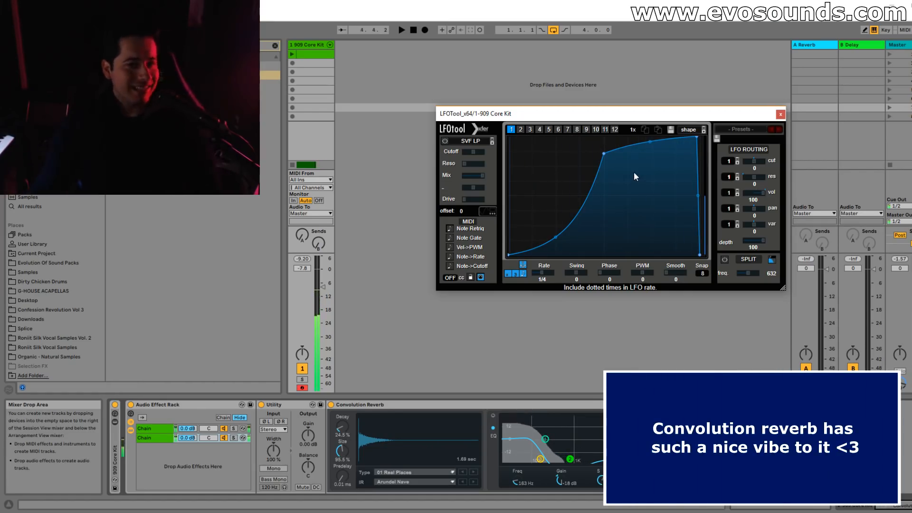
mouse_move(604, 154)
mouse_down()
mouse_move(560, 133)
mouse_move(602, 155)
mouse_move(588, 157)
mouse_up()
key(space)
key(space)
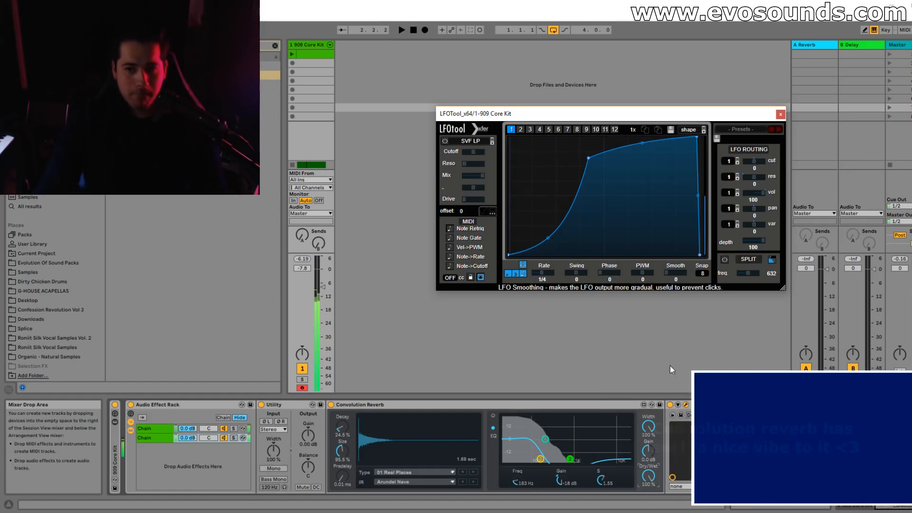
Redraw the LFOTool curve as three falling spikes after an initial silent section, and play the rumble.
double_click(697, 137)
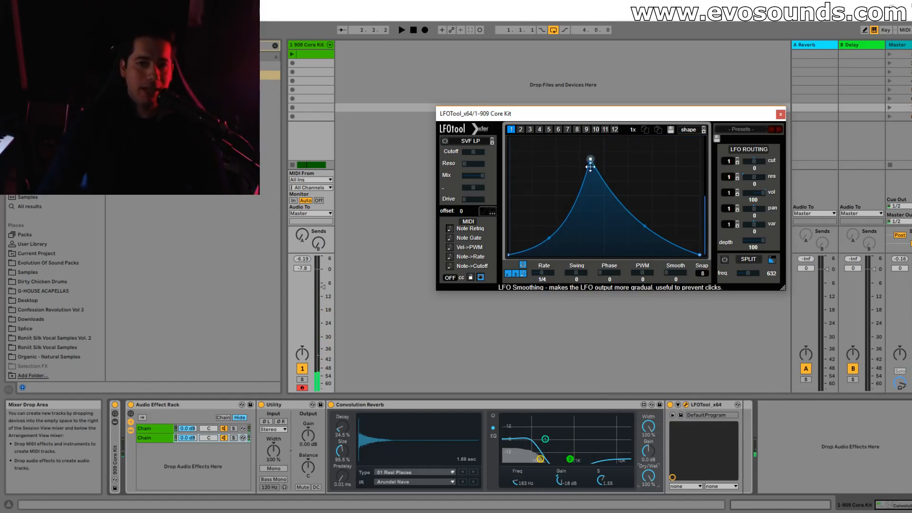
drag(590, 159, 592, 255)
mouse_move(566, 160)
mouse_down()
mouse_move(565, 148)
mouse_move(594, 168)
mouse_move(590, 156)
mouse_move(590, 255)
mouse_up()
double_click(581, 255)
double_click(580, 150)
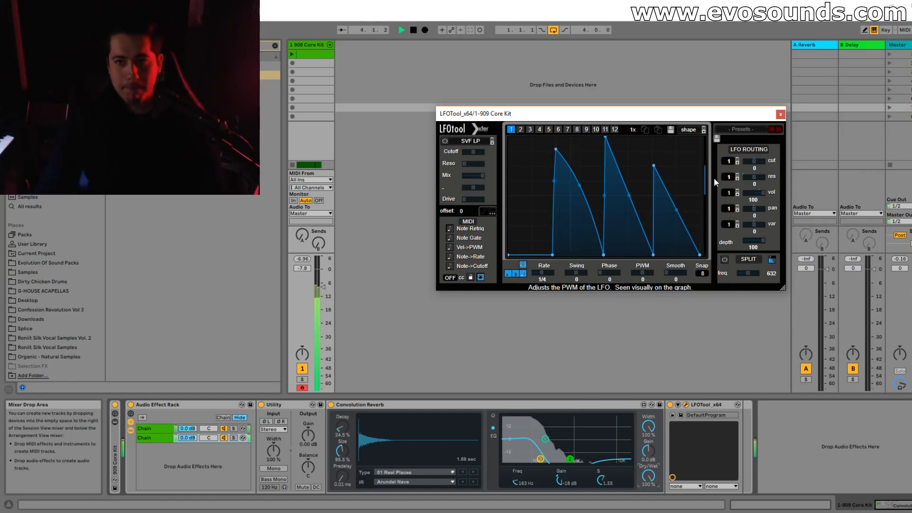
key(space)
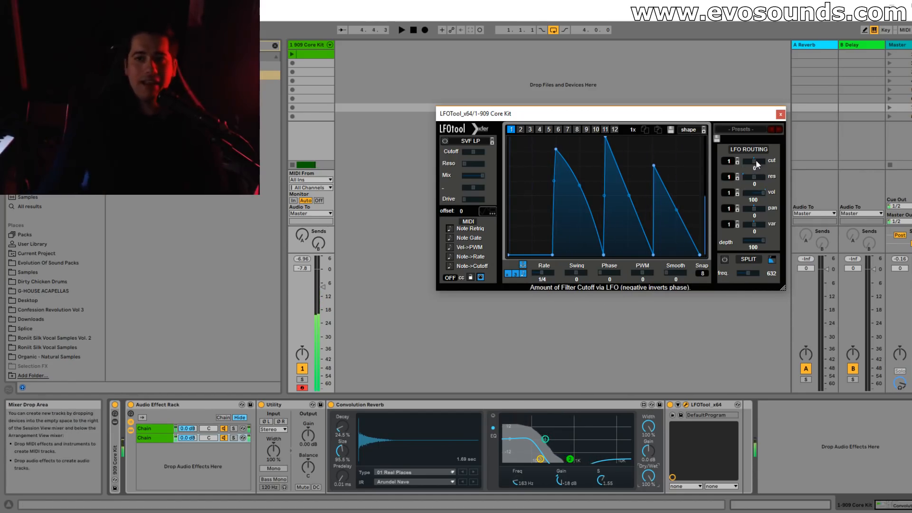
Set LFOTool's LFO routing to -52 for cutoff and 100 for resonance, and audition.
drag(781, 167, 712, 168)
key(space)
Enable LFOTool's SVF LP filter, raise its resonance and drive, and set the LFO routing to 42 for res and 6 for var.
key(space)
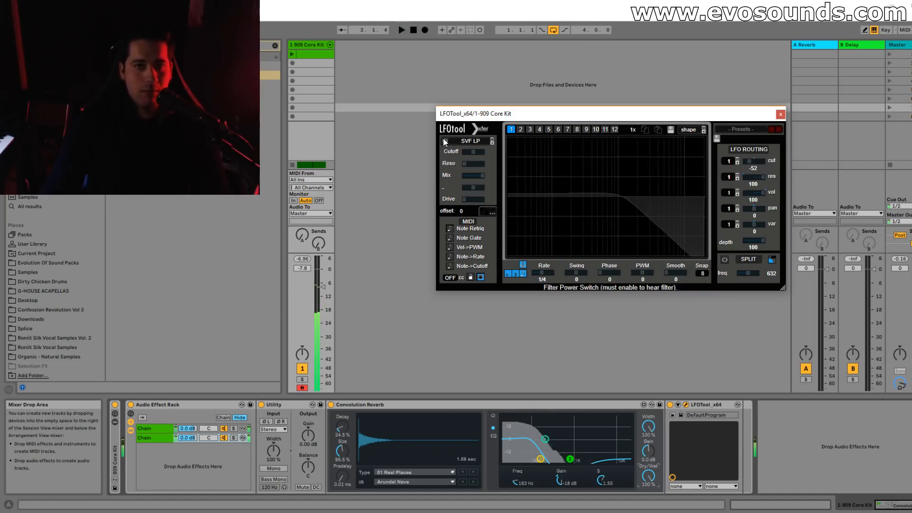
click(444, 140)
key(space)
drag(475, 164, 496, 164)
drag(762, 178, 730, 174)
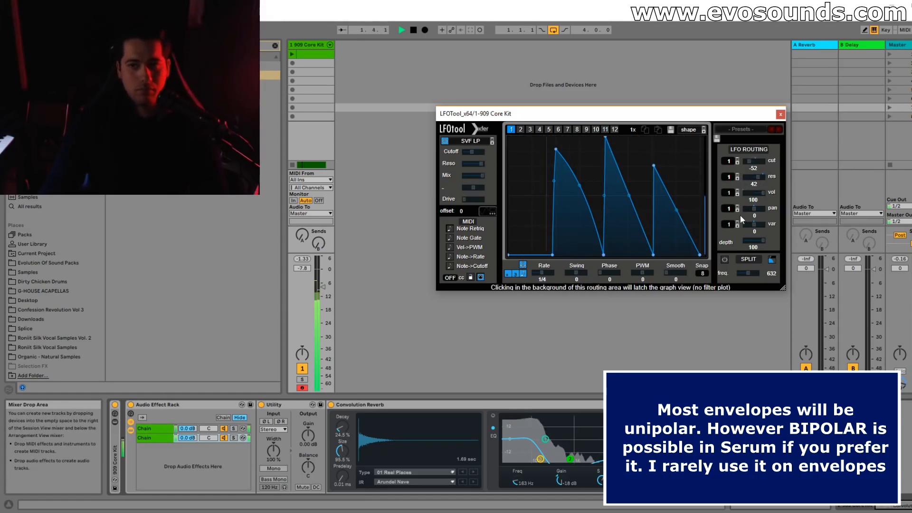
drag(790, 227, 761, 230)
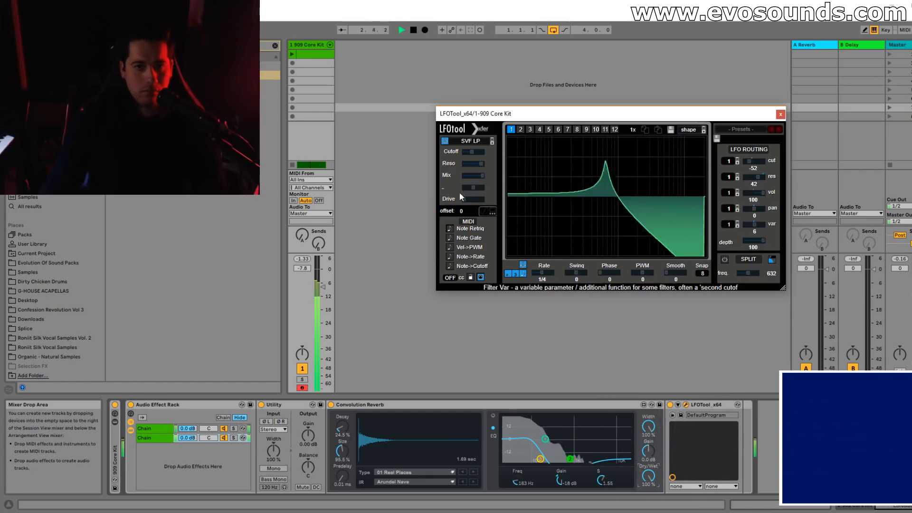
drag(469, 197, 486, 198)
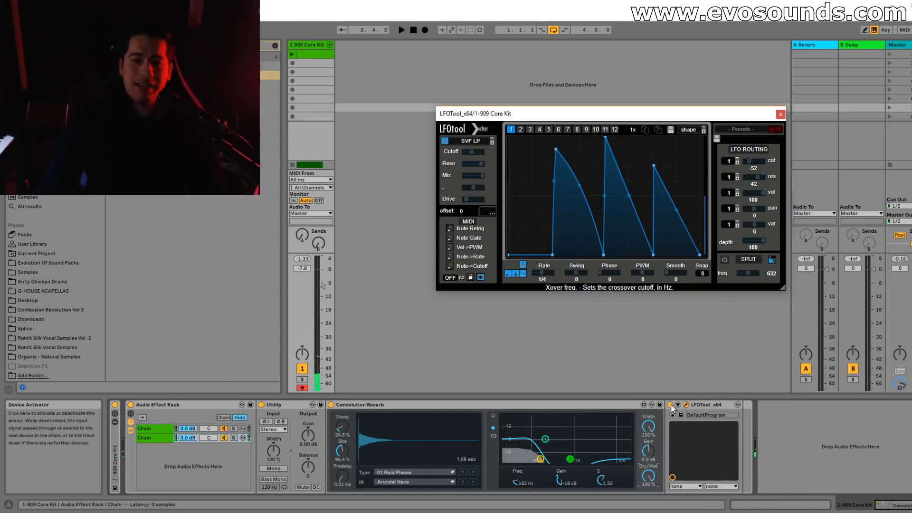
Take the Convolution Reverb out of the rack and delete LFOTool and the Audio Effect Rack.
click(686, 404)
key(Delete)
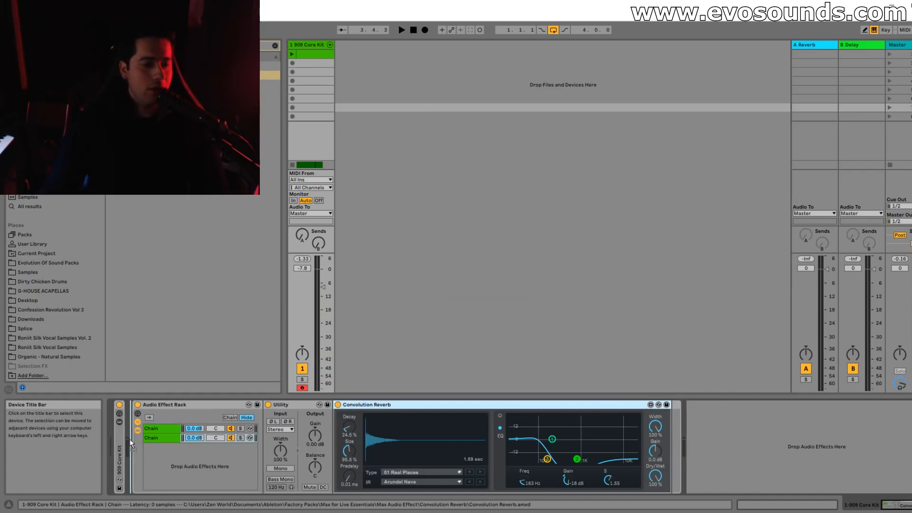
drag(165, 404, 505, 404)
key(Delete)
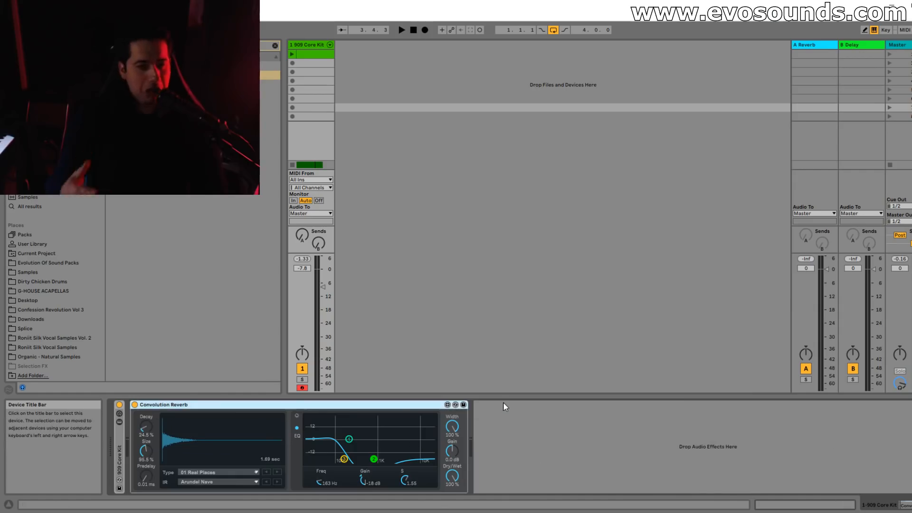
Lower the Convolution Reverb's Dry/Wet to about 32%, load the St Patricks Church 3 LR impulse response, and play the kick.
drag(452, 475, 452, 494)
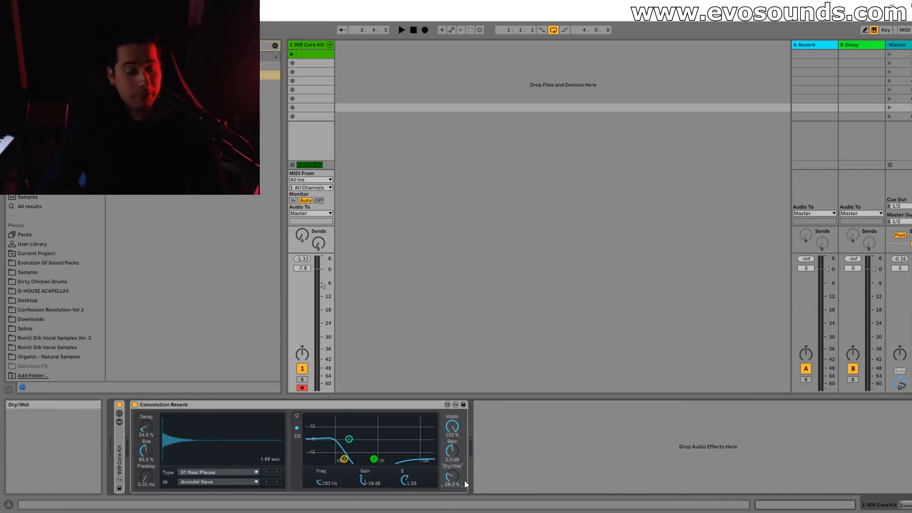
click(203, 482)
click(210, 383)
key(space)
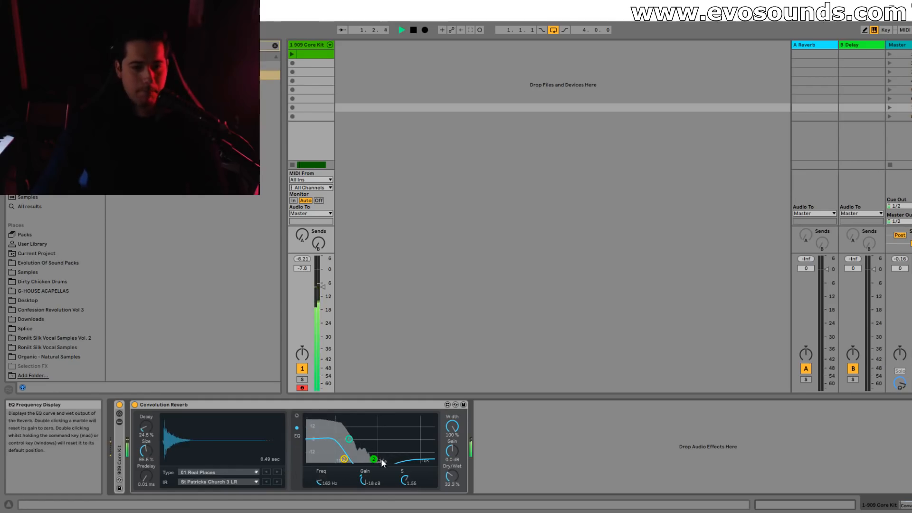
Raise the reverb EQ's middle band to just below 0 dB, set Dry/Wet to 44.1% and the track volume to -11.4 dB while auditioning.
mouse_move(374, 459)
mouse_down()
mouse_move(377, 432)
mouse_move(379, 442)
mouse_up()
key(space)
drag(443, 476, 454, 462)
key(space)
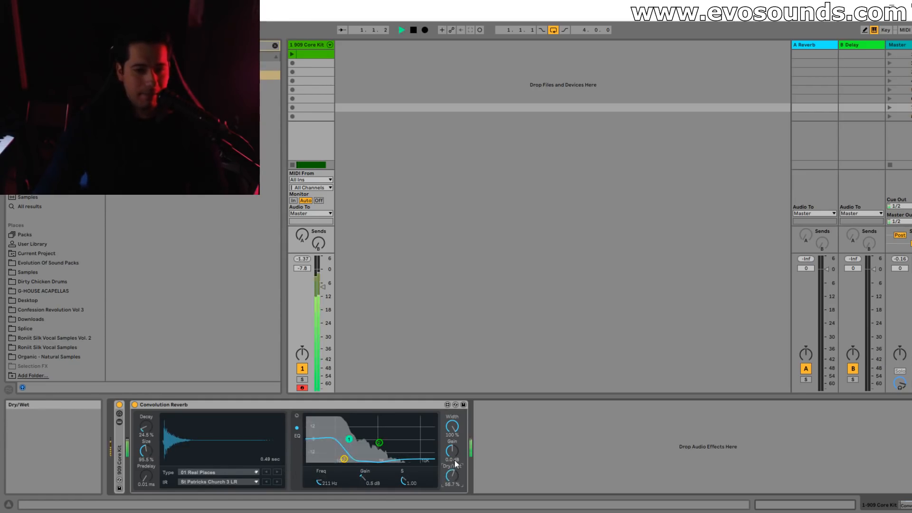
drag(323, 287, 323, 295)
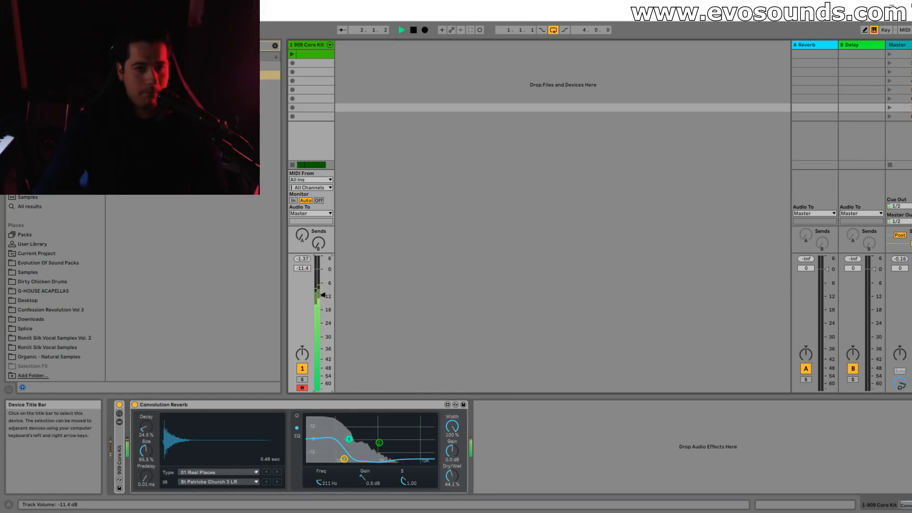
key(space)
Add an EQ Eight after the Convolution Reverb and set it to M/S mode with the side channel selected for editing.
click(274, 46)
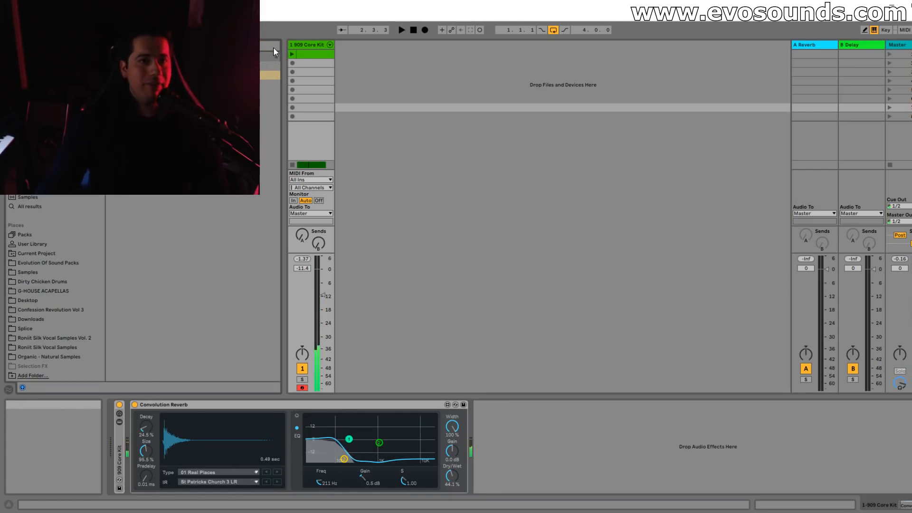
text(s)
click(34, 150)
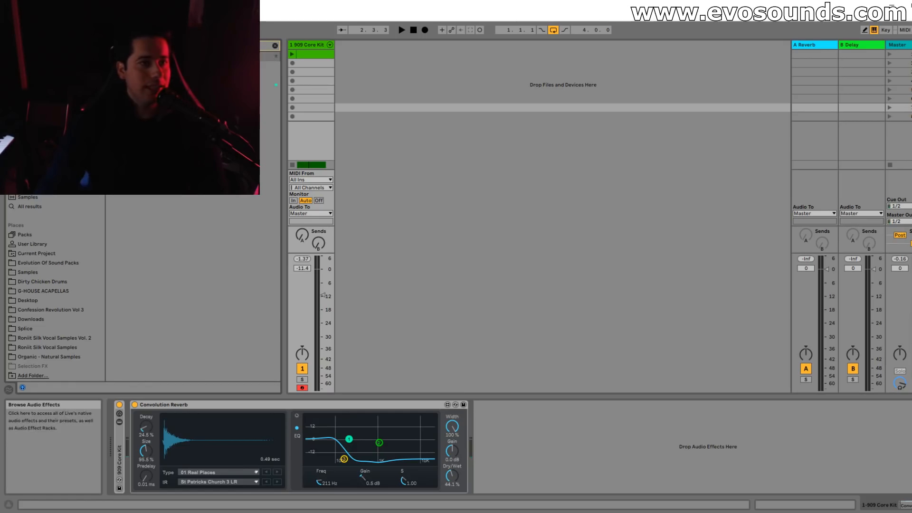
drag(190, 85, 575, 447)
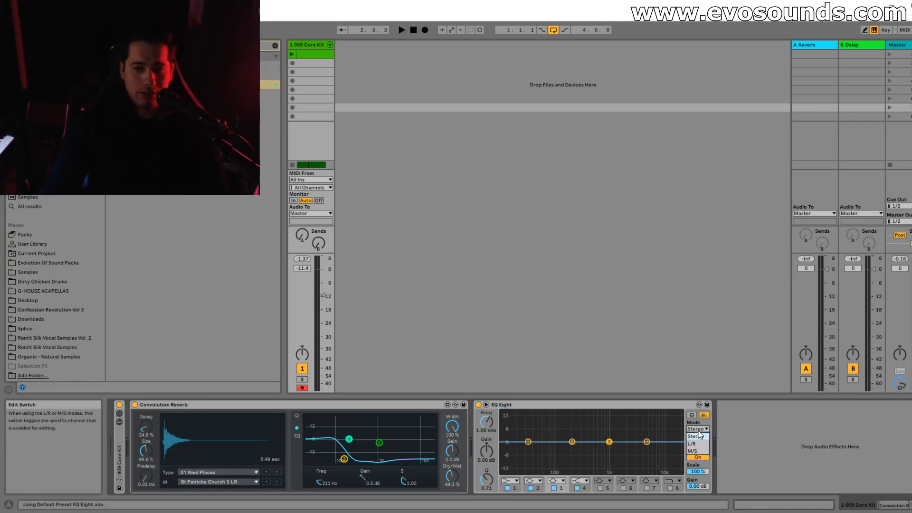
click(703, 454)
click(701, 443)
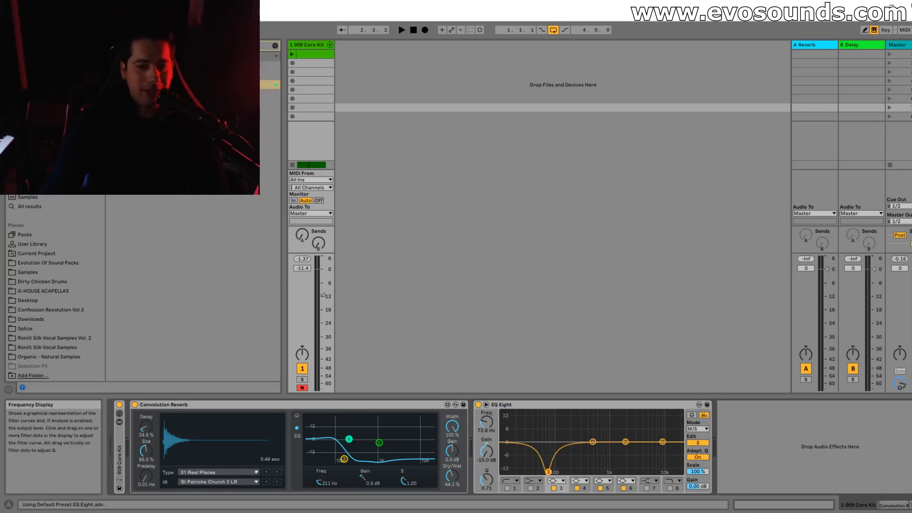
Change the side channel's band 3 in EQ Eight to a low-cut filter at about 104 Hz and play the kick.
click(557, 480)
click(555, 424)
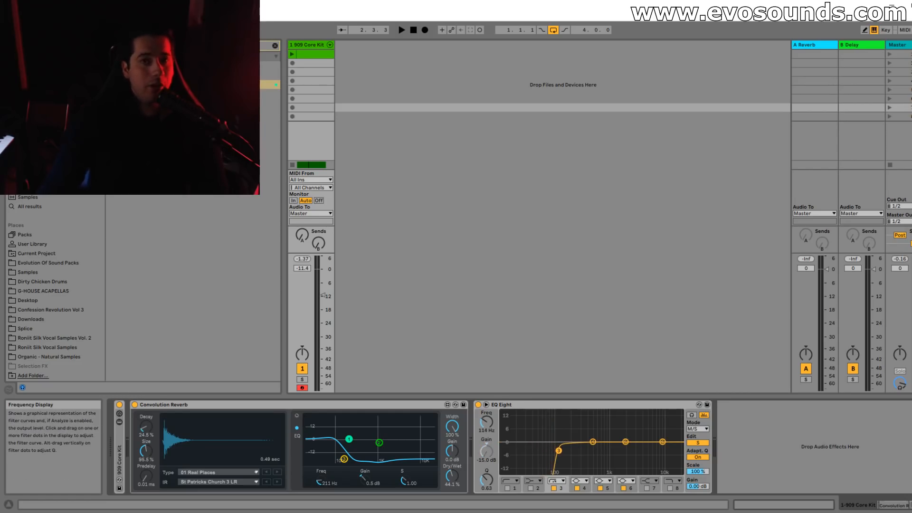
key(space)
drag(559, 451, 557, 451)
Compare the kick with EQ Eight bypassed and active, and lower the side low cut to about 82.5 Hz with Q 0.47.
click(479, 405)
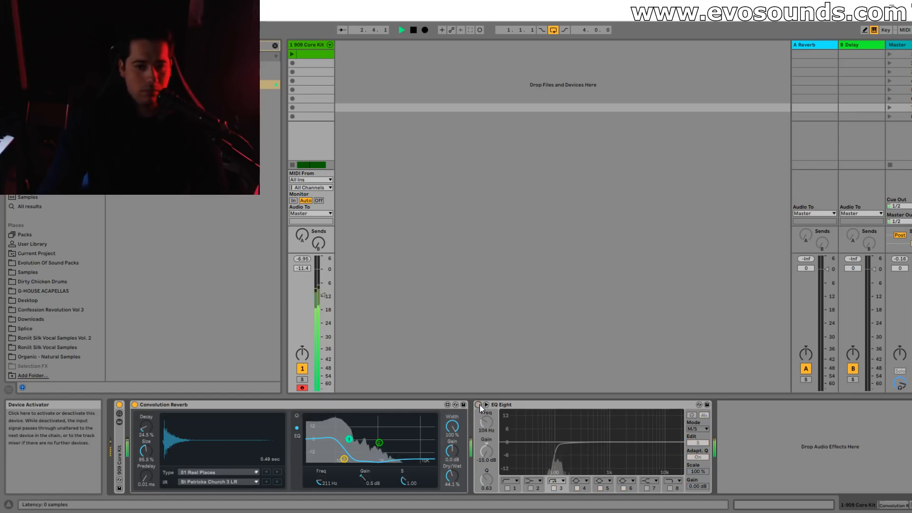
click(479, 405)
drag(556, 450, 551, 454)
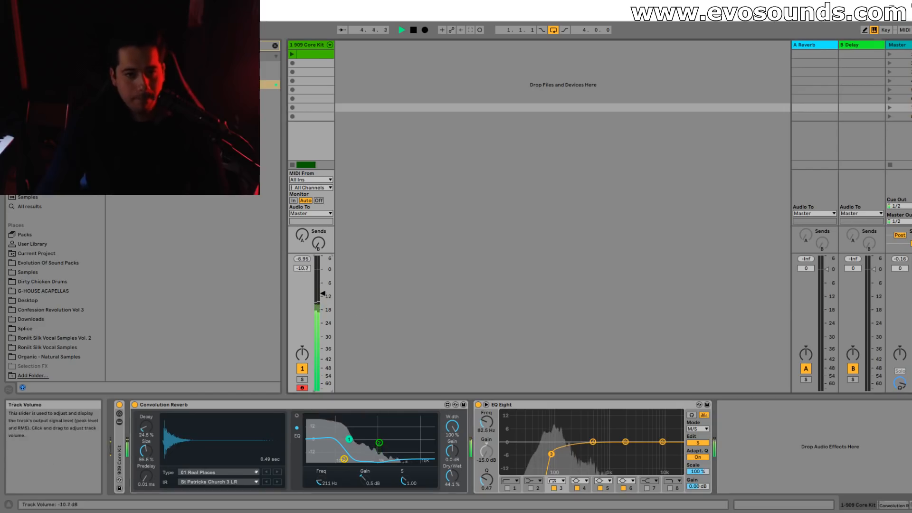
click(478, 404)
click(478, 405)
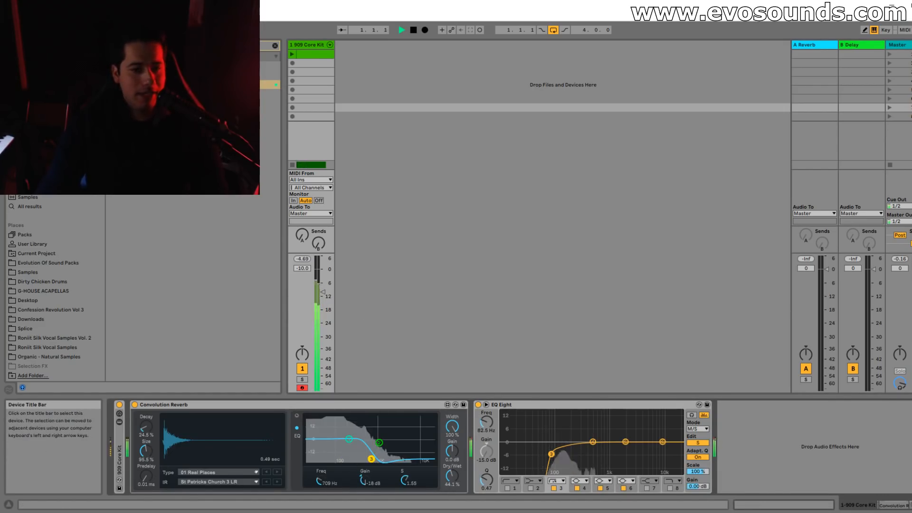
Raise the Convolution Reverb's Decay to 52.7% and set its high EQ band to 326 Hz and -15 dB while auditioning.
key(space)
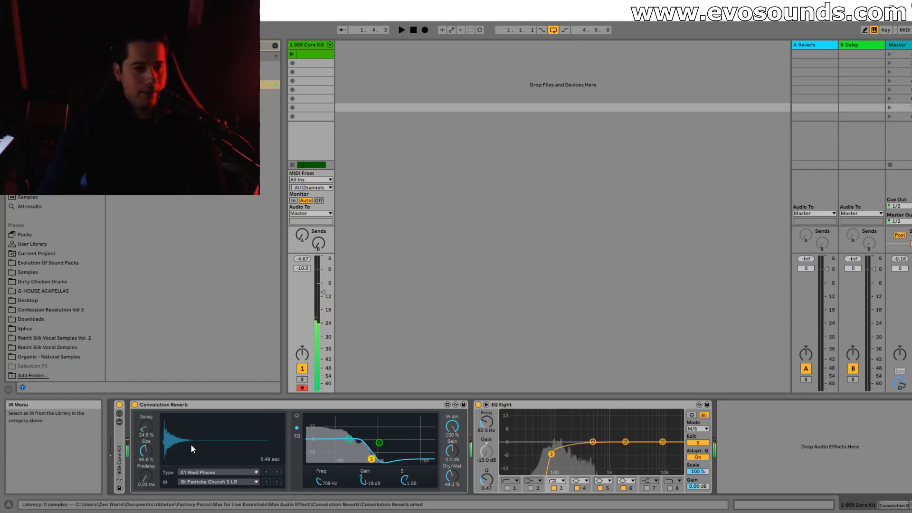
drag(144, 427, 144, 424)
key(space)
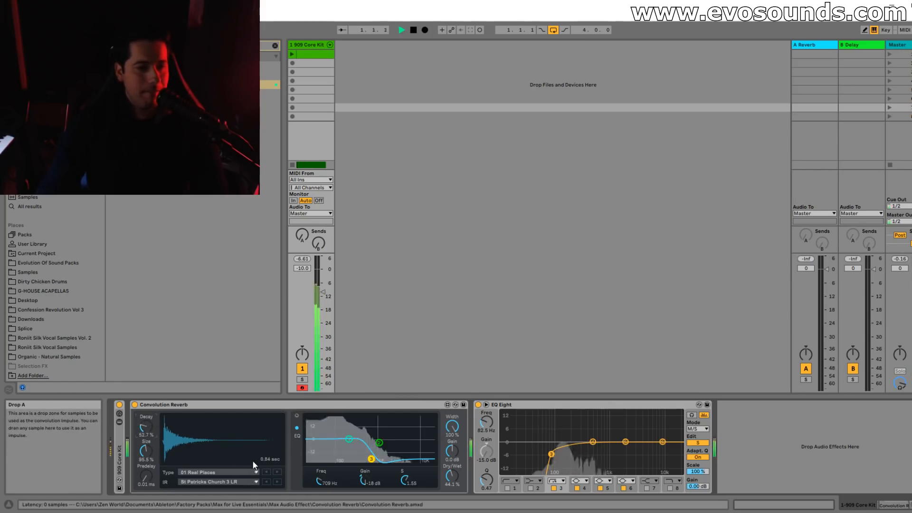
drag(372, 459, 357, 455)
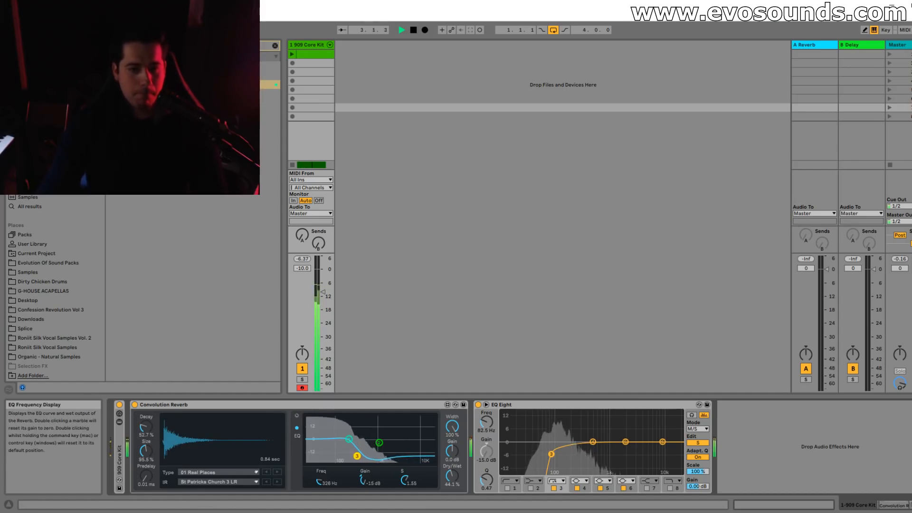
key(space)
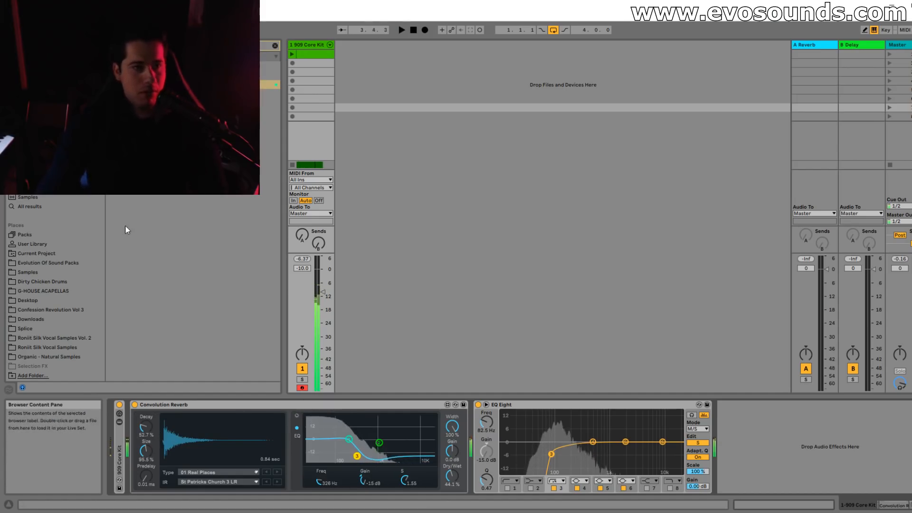
Find the Mono utility device in the browser and add it after EQ Eight in the kick's chain.
click(275, 46)
text(sat)
click(238, 66)
drag(769, 410, 766, 411)
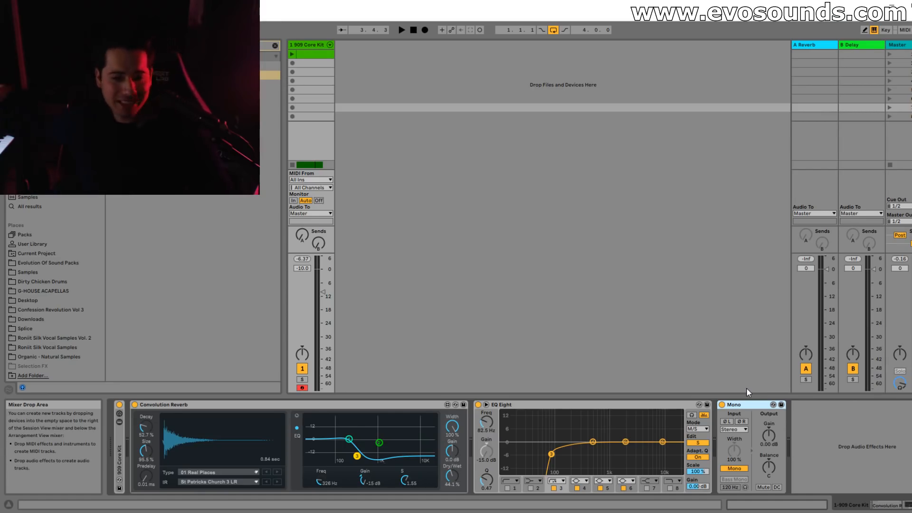
Lower the Convolution Reverb's Dry/Wet to 37.2% while auditioning the kick in mono.
key(space)
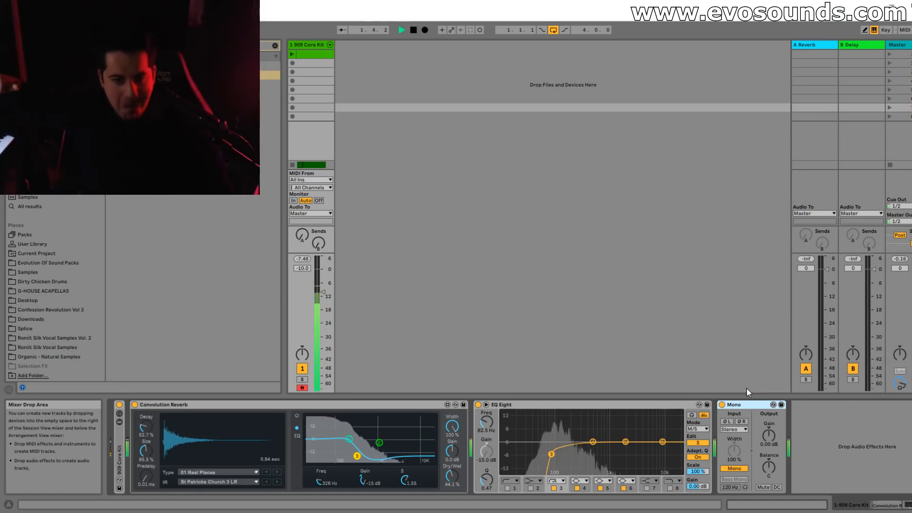
drag(451, 476, 452, 483)
key(space)
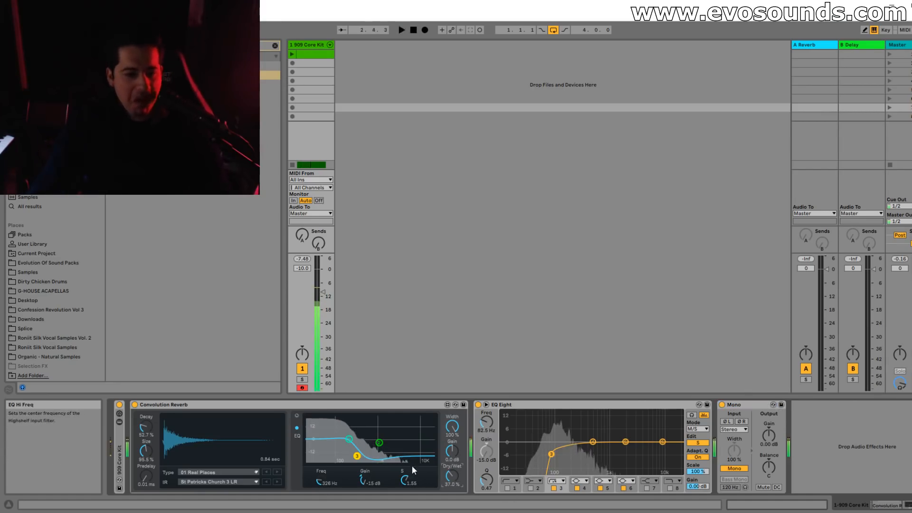